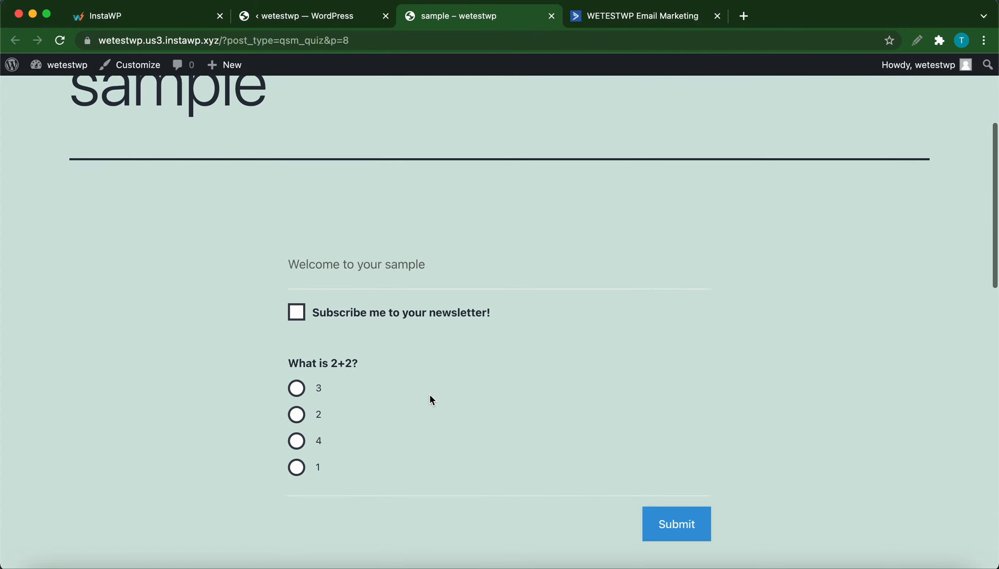
left_click(296, 292)
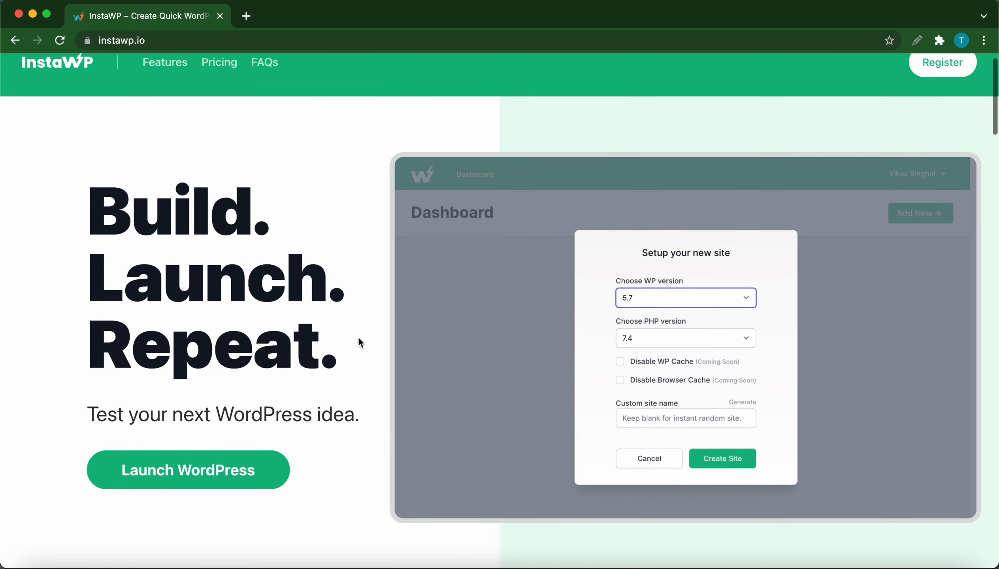
- Look through the InstaWP homepage, covering its testimonials, features, pricing and frequently asked questions
scroll(358, 342, "down", 10)
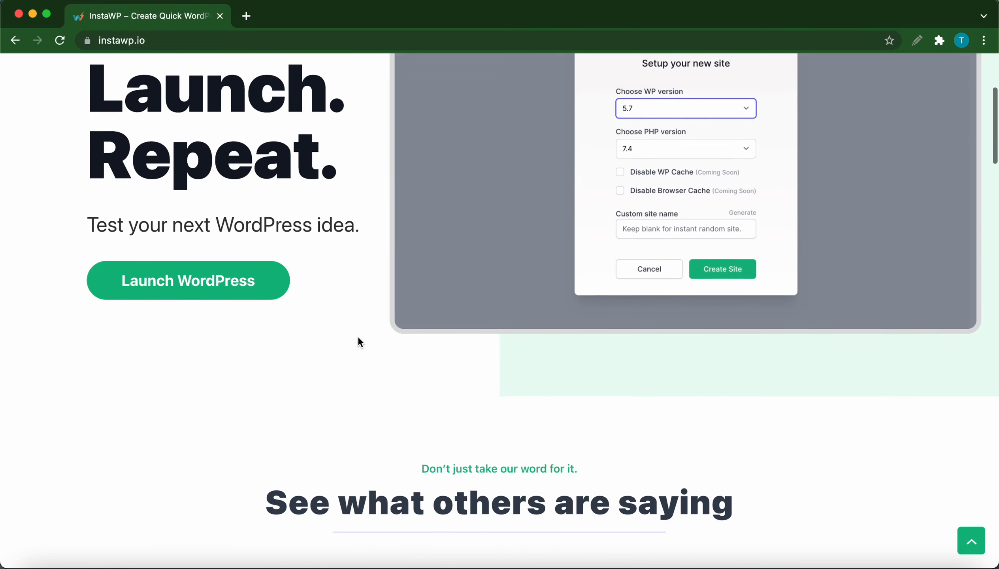
scroll(358, 338, "down", 12)
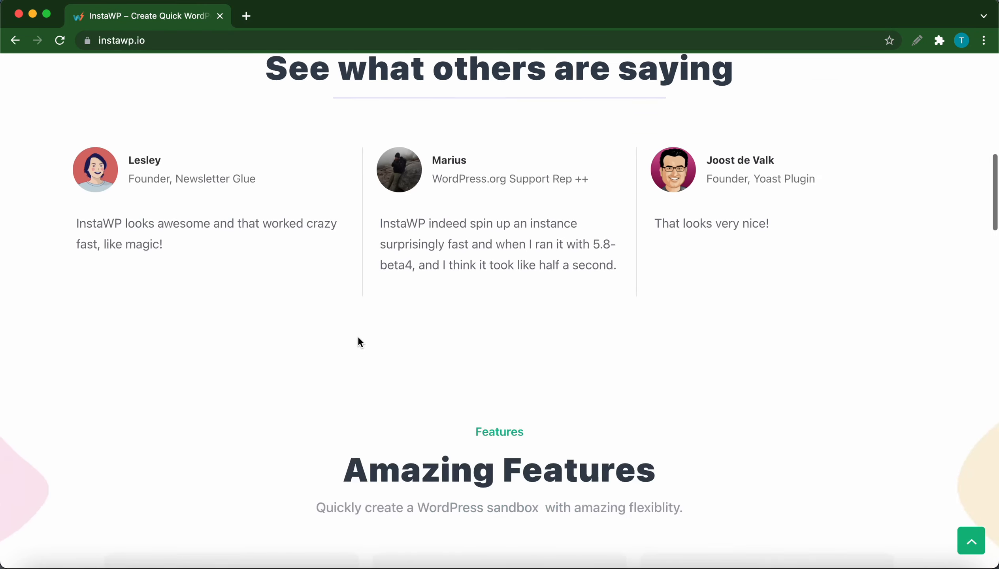
scroll(358, 337, "down", 15)
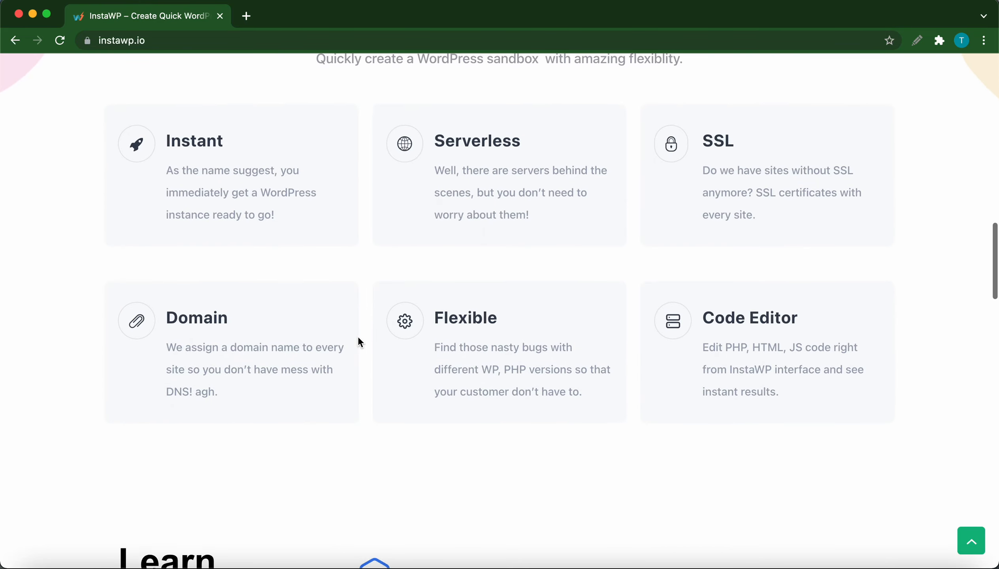
scroll(358, 338, "down", 4)
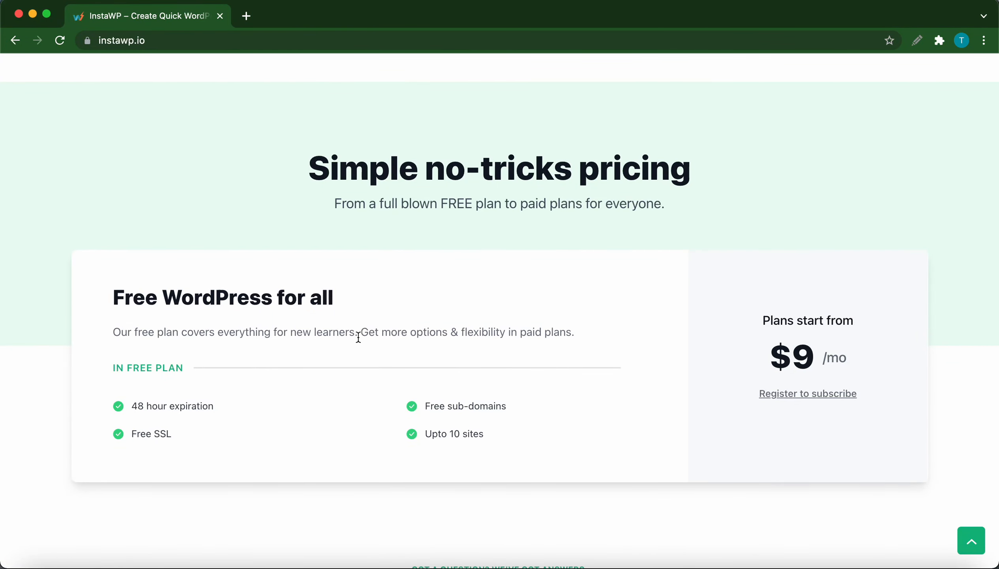
scroll(358, 337, "down", 5)
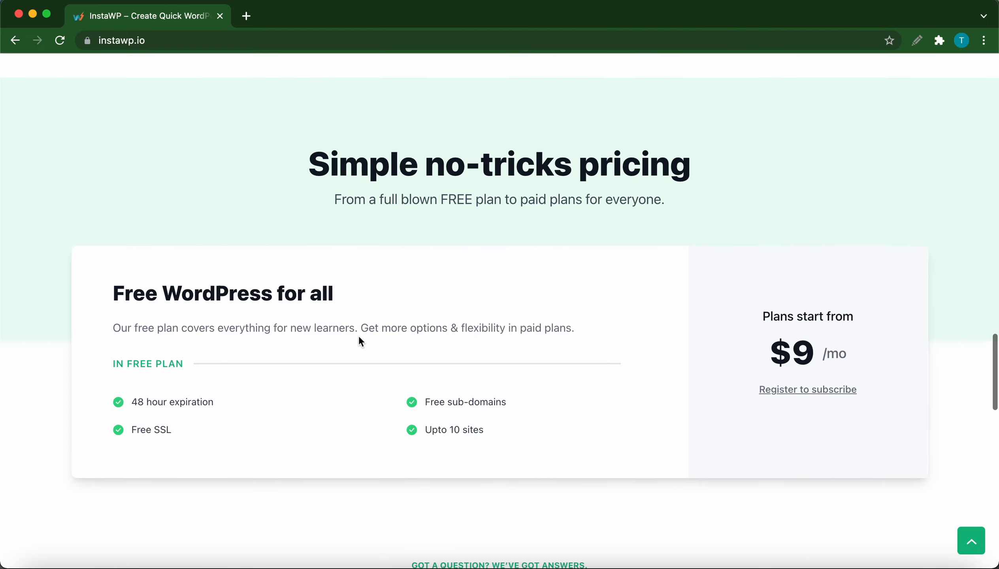
scroll(360, 336, "down", 6)
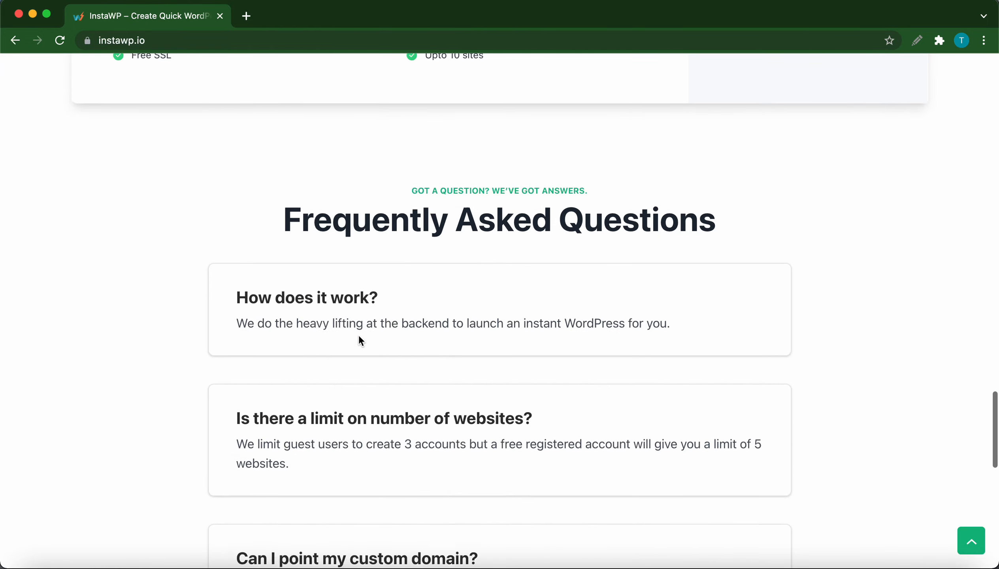
scroll(360, 336, "up", 10)
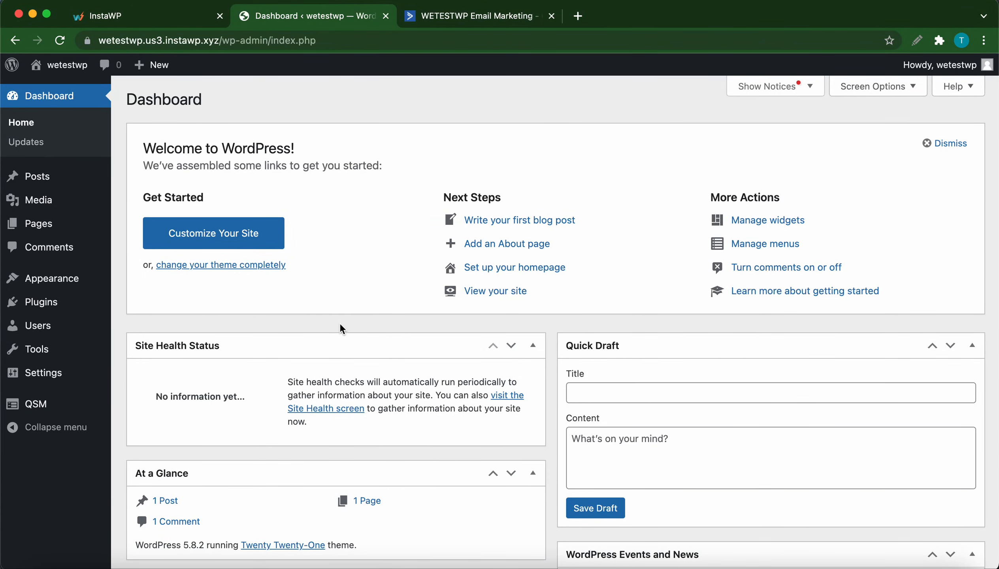
- From the QSM dashboard, browse the PRO addons pricing page and open the ActiveCampaign Integration addon's product page
left_click(36, 404)
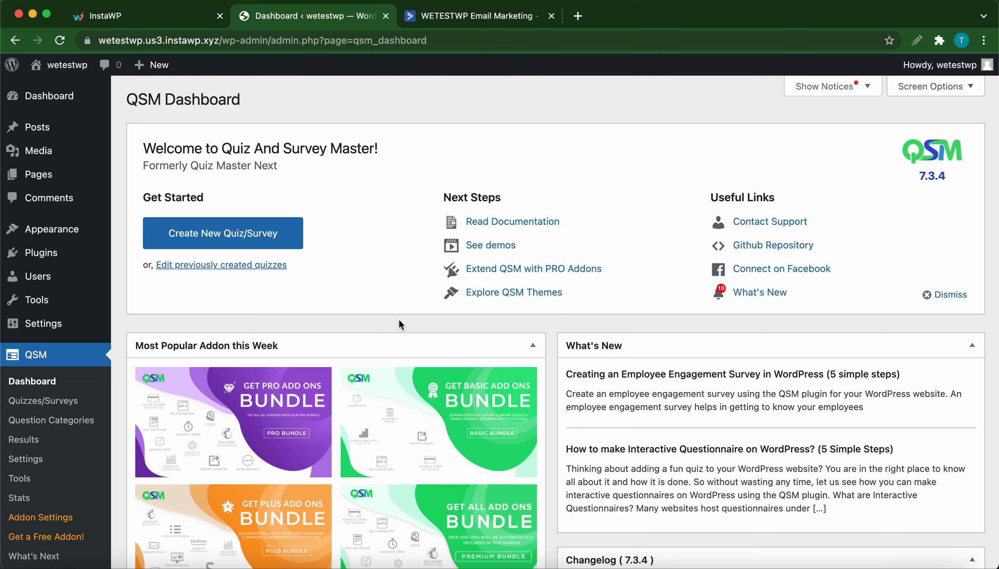
left_click(483, 274)
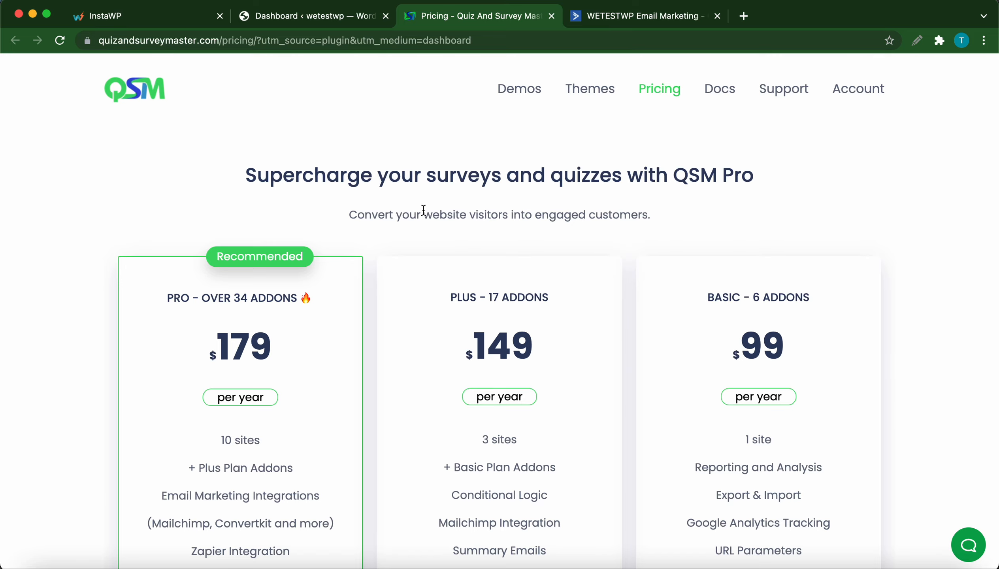
scroll(424, 214, "down", 7)
scroll(423, 212, "down", 17)
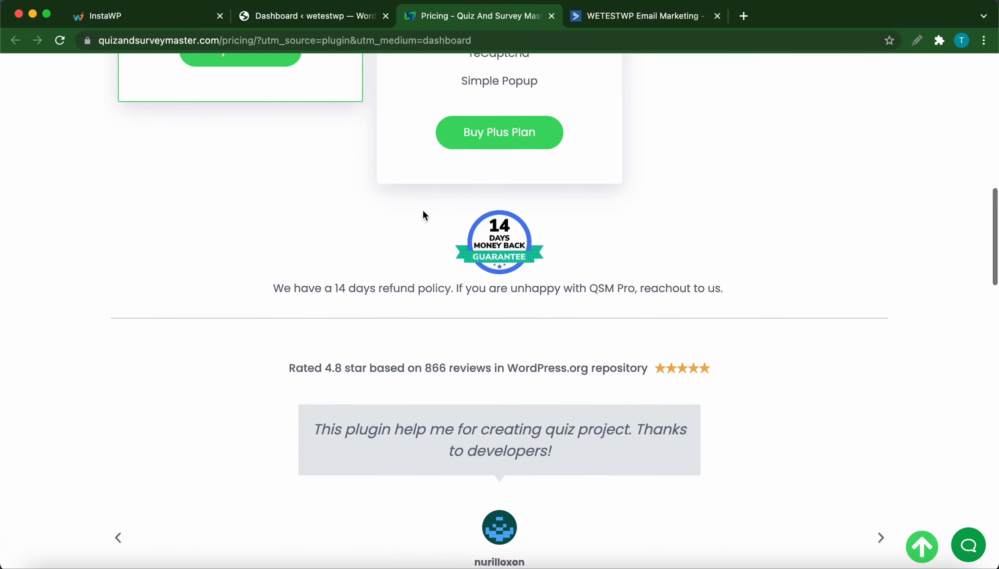
scroll(423, 210, "down", 8)
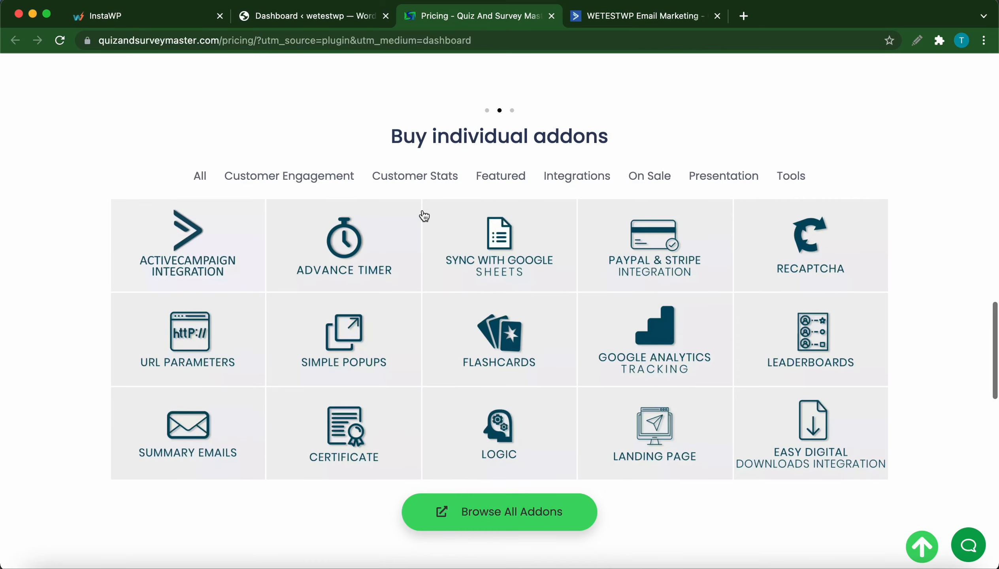
scroll(421, 305, "down", 1)
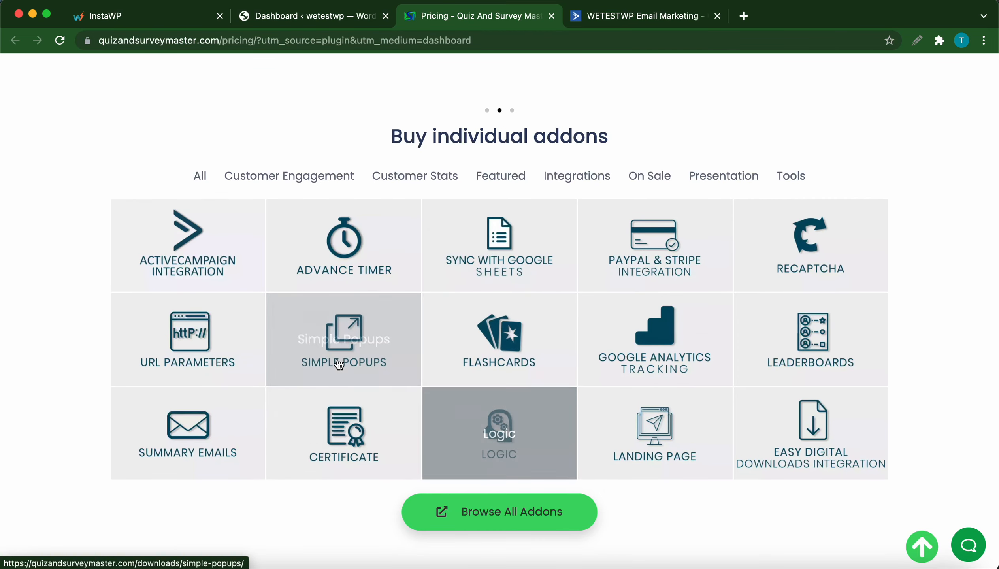
left_click(246, 270)
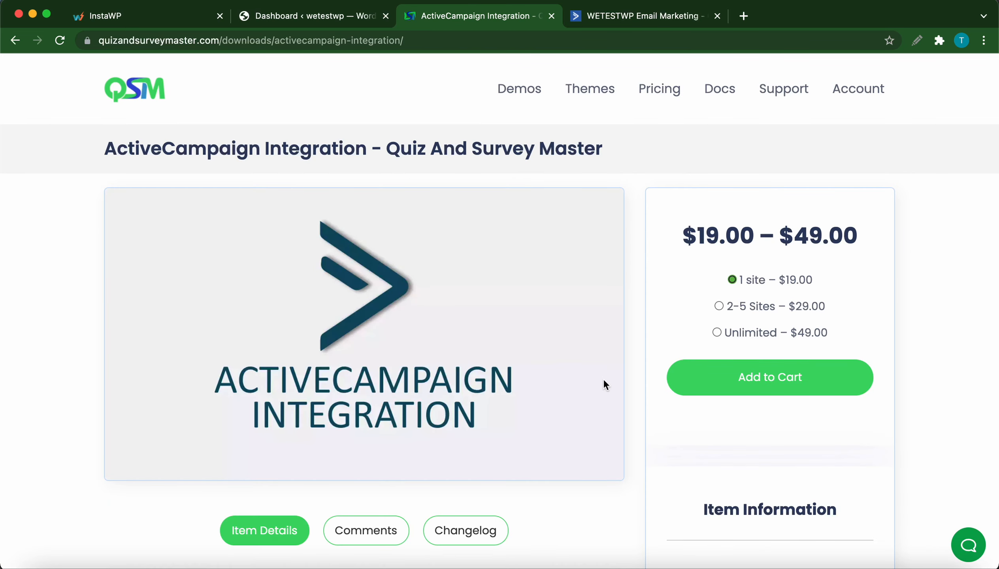
- Add the 1-site ActiveCampaign Integration license to the cart, review the checkout form, and close the page without purchasing
scroll(604, 378, "down", 1)
left_click(800, 358)
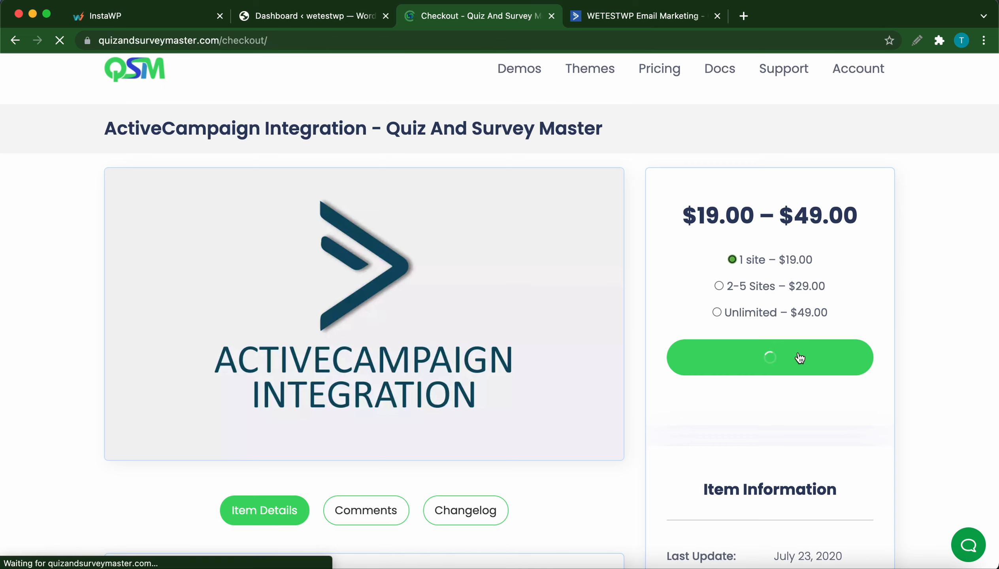
scroll(637, 344, "down", 3)
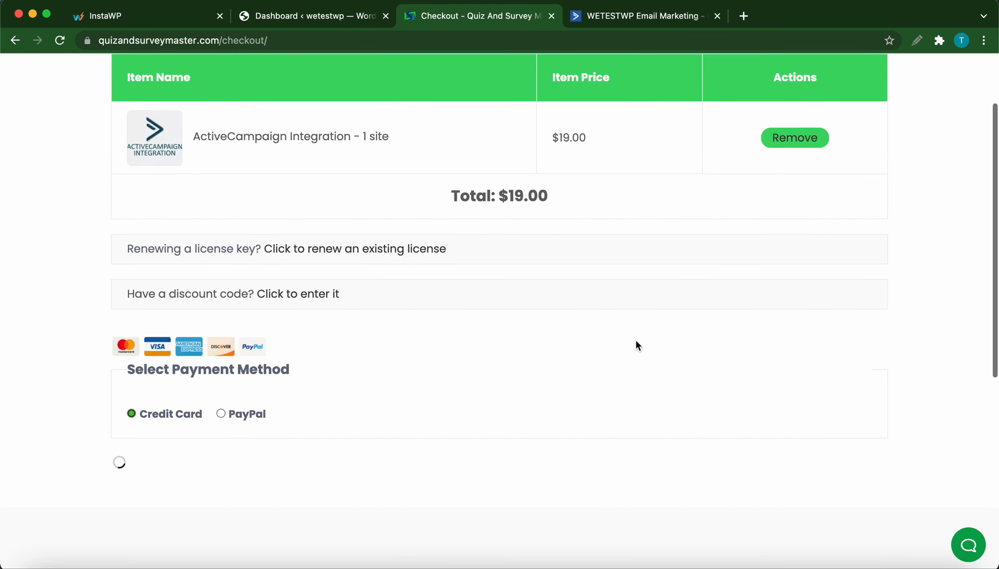
scroll(636, 345, "down", 2)
scroll(457, 442, "down", 20)
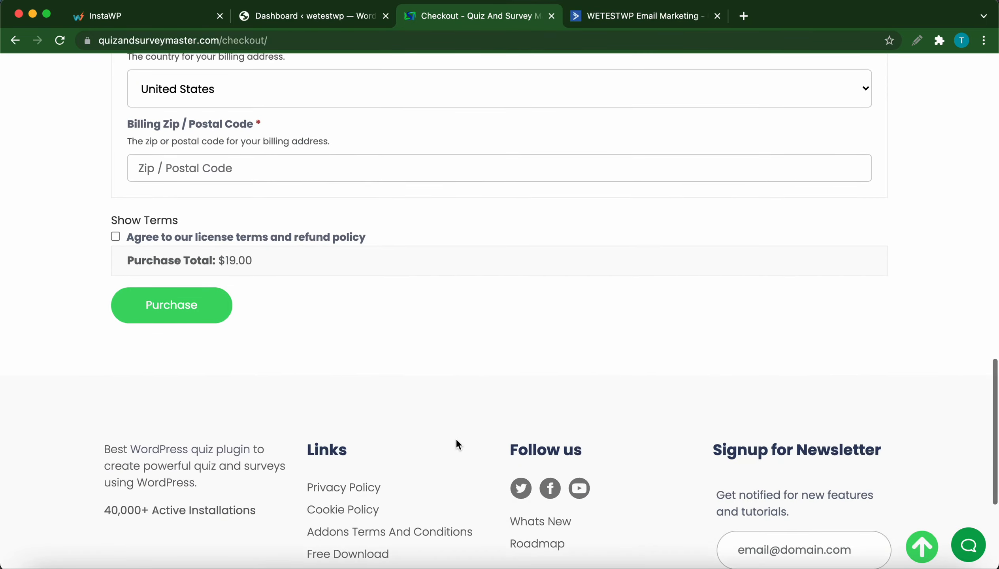
scroll(456, 438, "up", 15)
scroll(456, 438, "up", 10)
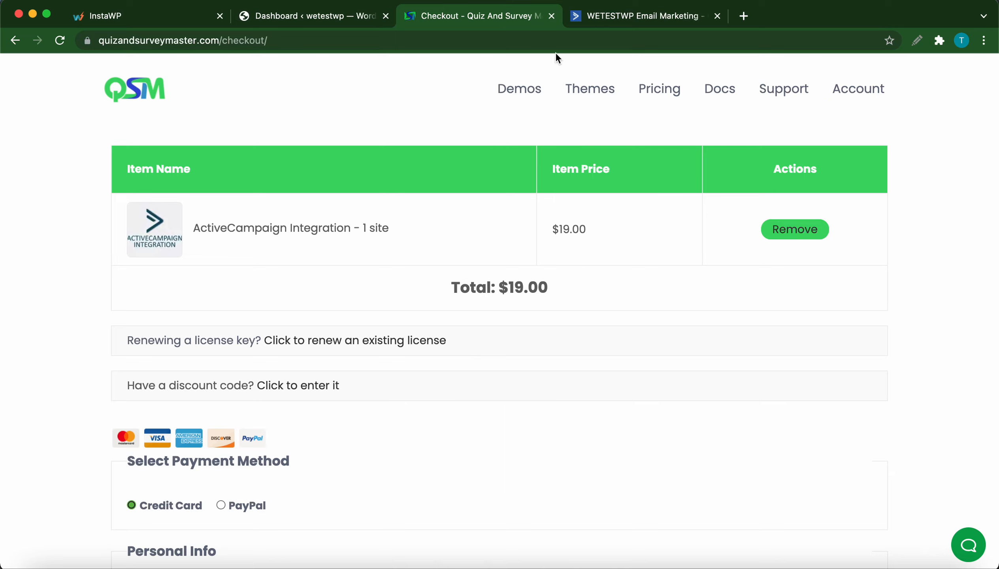
left_click(552, 16)
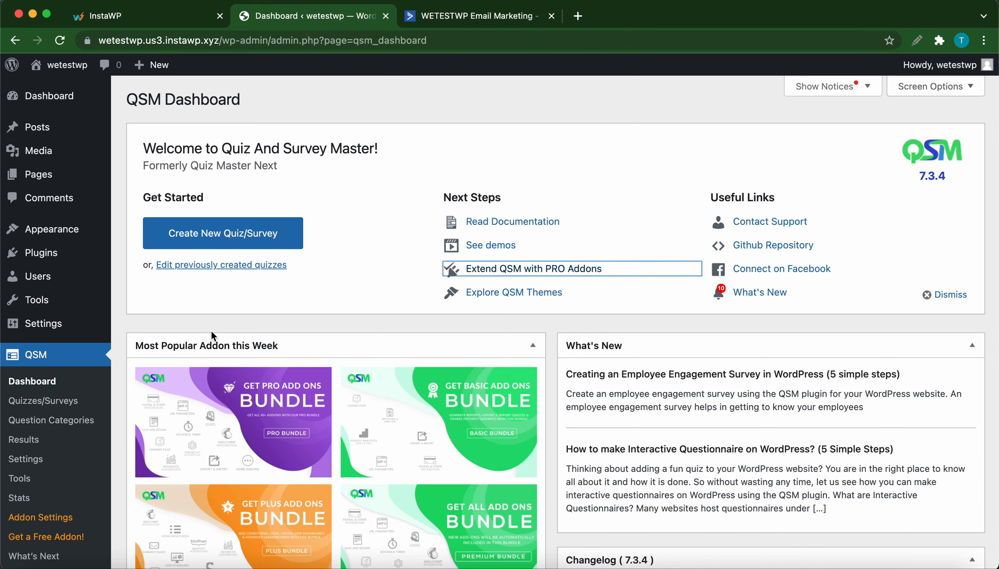
- Upload qsm-activecampaign-integration.zip as a new WordPress plugin, then install and activate it
mouse_move(42, 253)
left_click(134, 282)
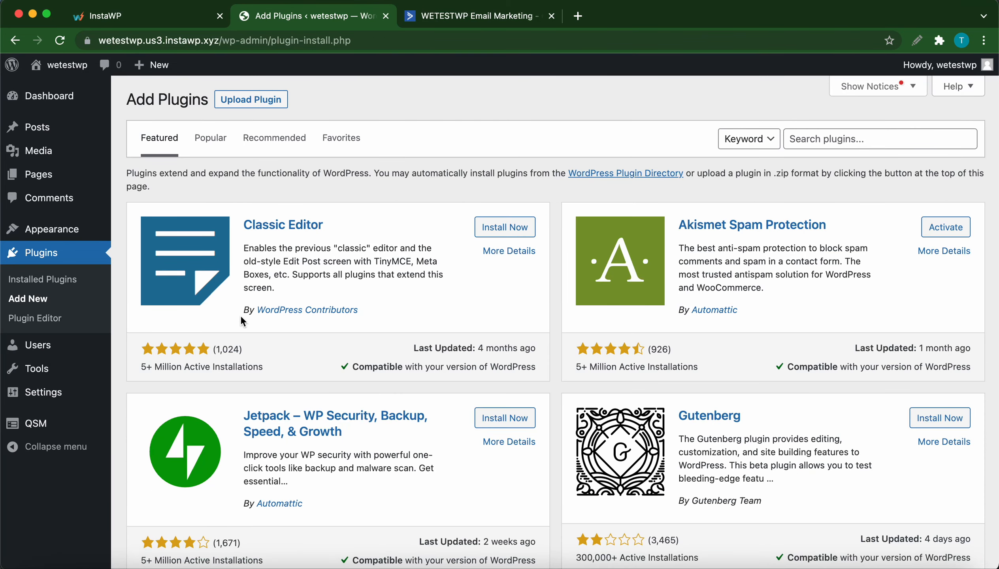
left_click(272, 104)
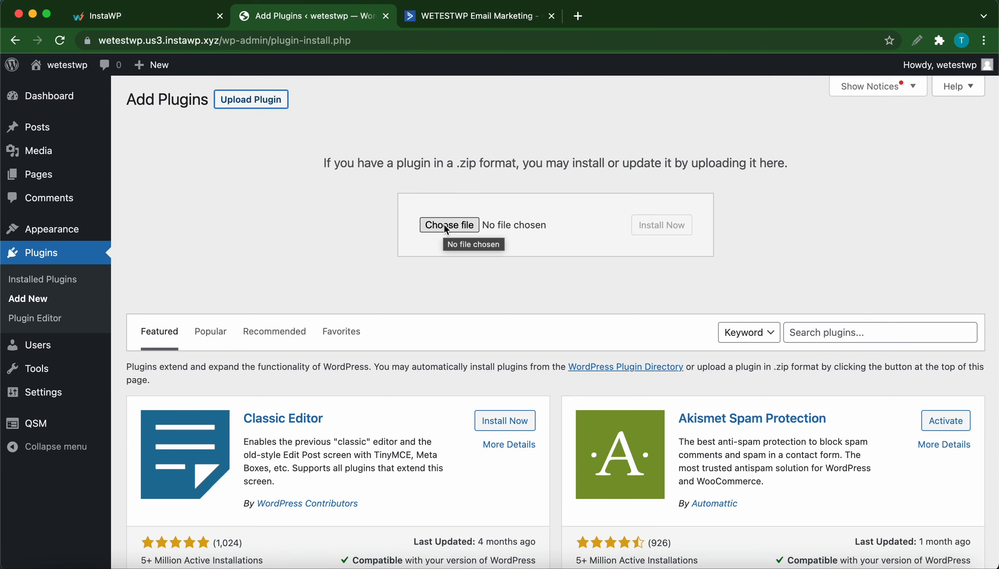
left_click(39, 568)
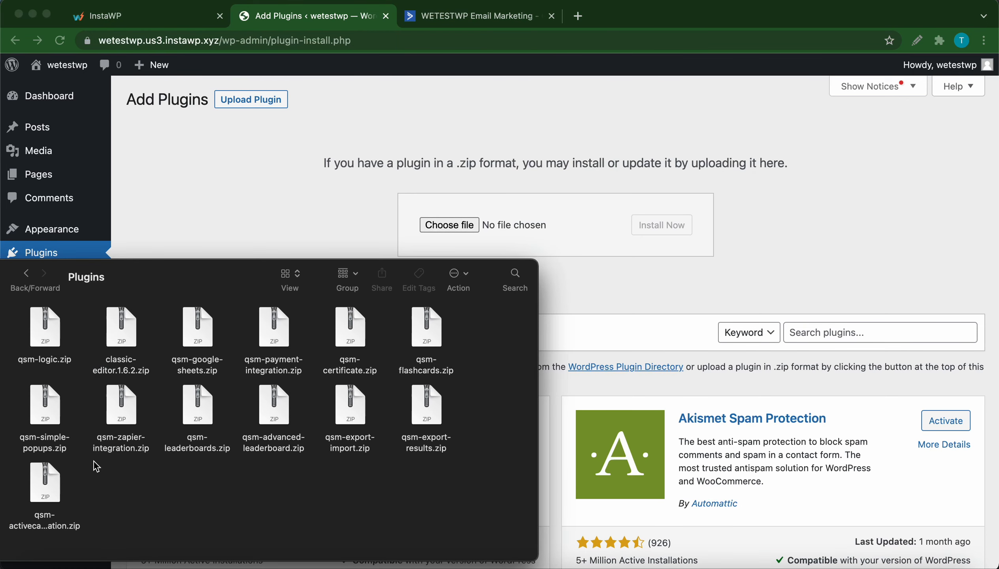
left_click_drag(57, 493, 444, 228)
left_click(660, 229)
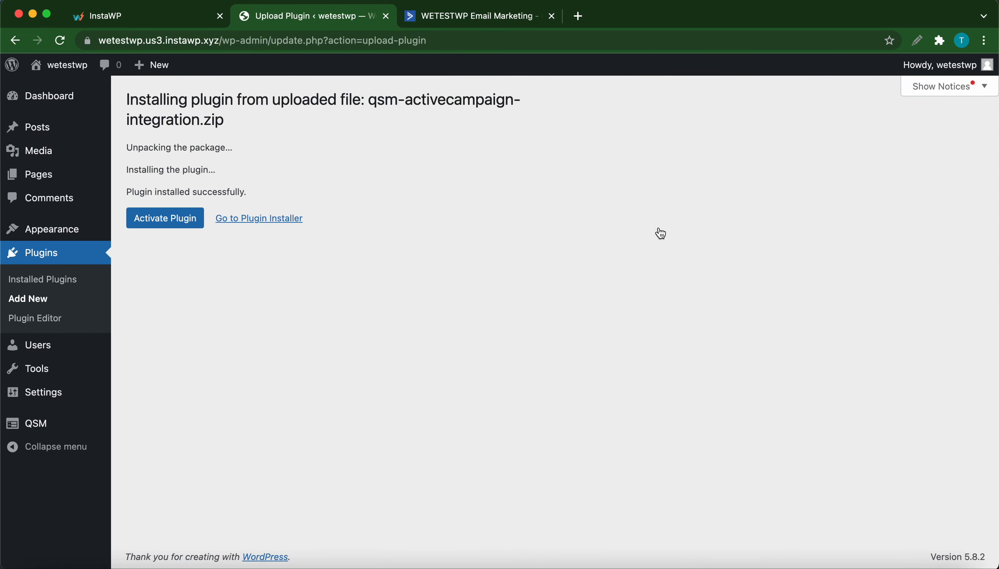
left_click(186, 229)
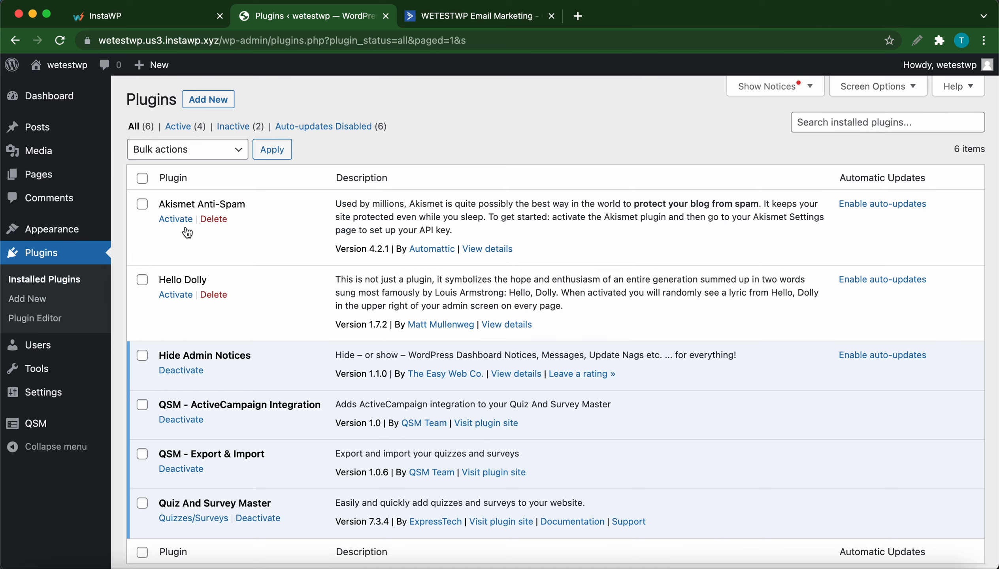
- Open the ActiveCampaign settings among the installed QSM addons and paste the addon license key
mouse_move(40, 423)
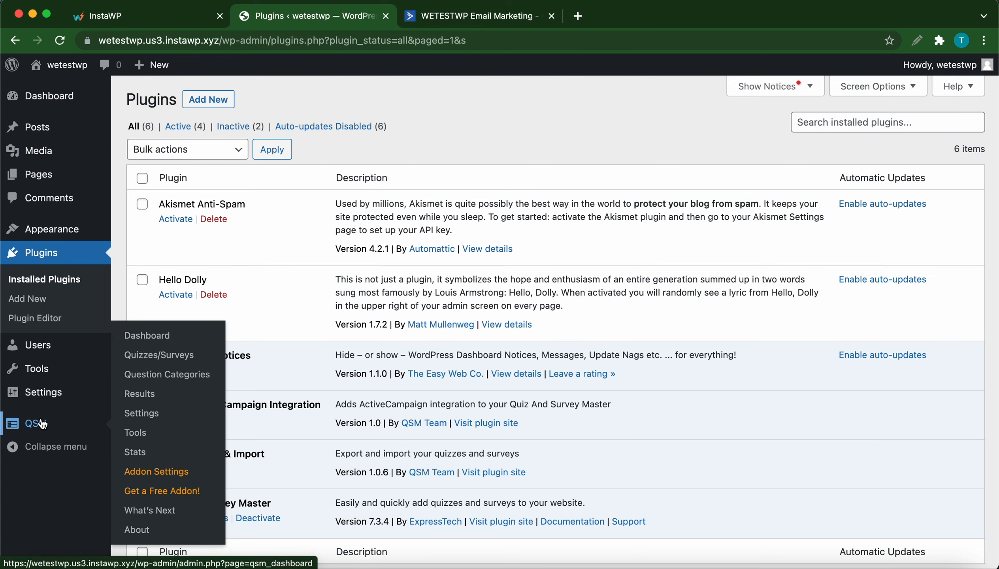
left_click(154, 473)
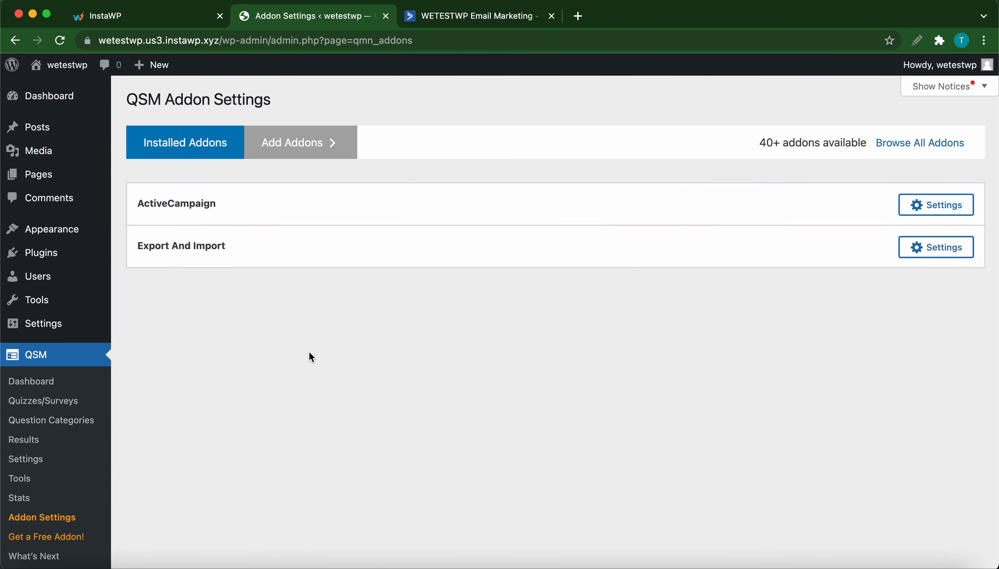
left_click(934, 205)
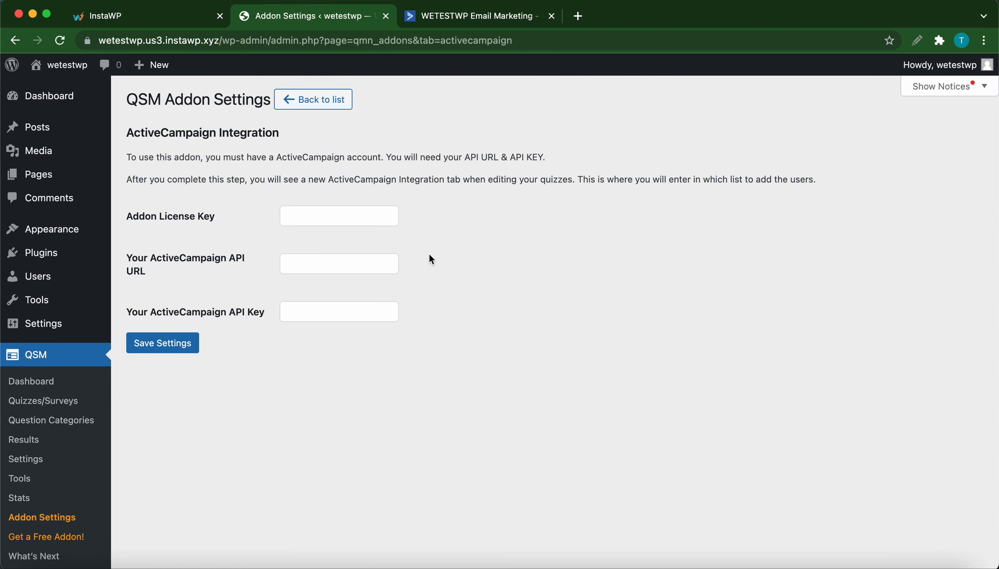
left_click(297, 222)
key("super+v")
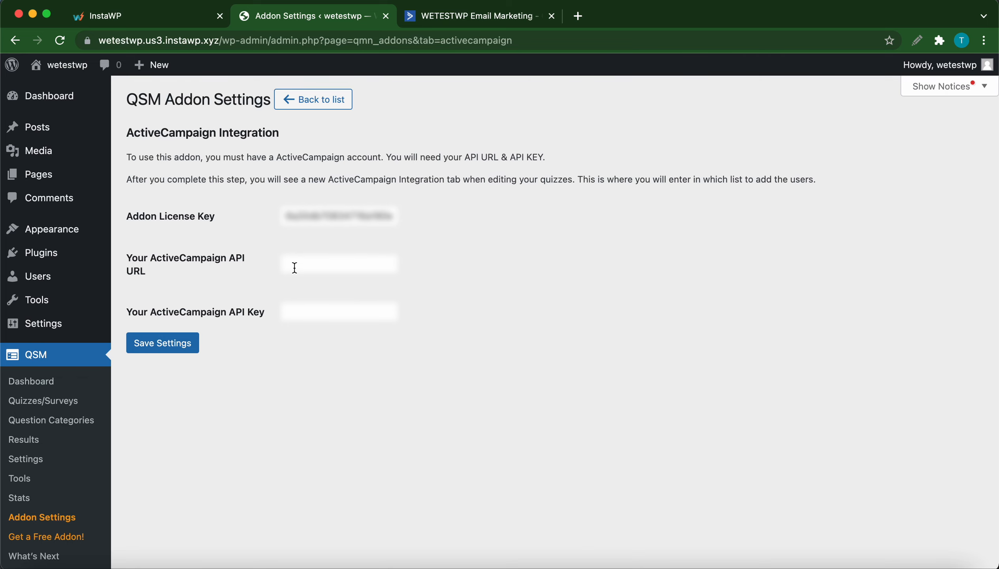
- Copy the API URL from ActiveCampaign's developer settings and paste it into the QSM addon's ActiveCampaign API URL field
left_click(455, 18)
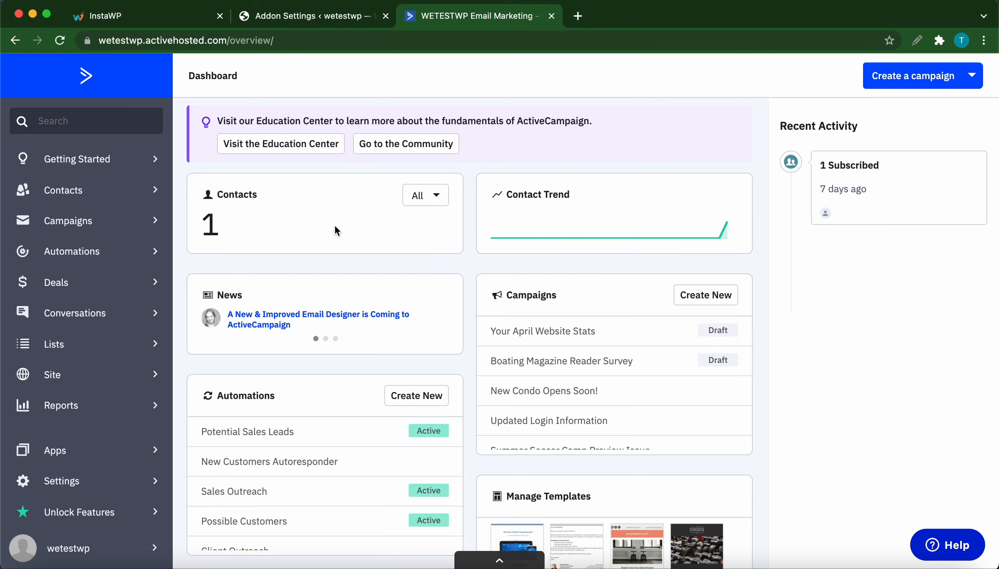
left_click(60, 482)
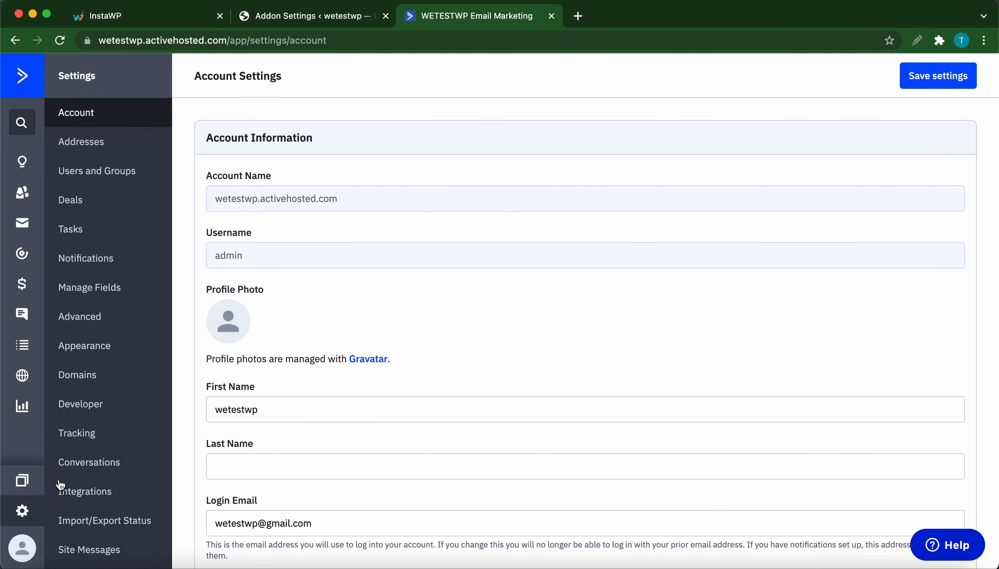
left_click(99, 405)
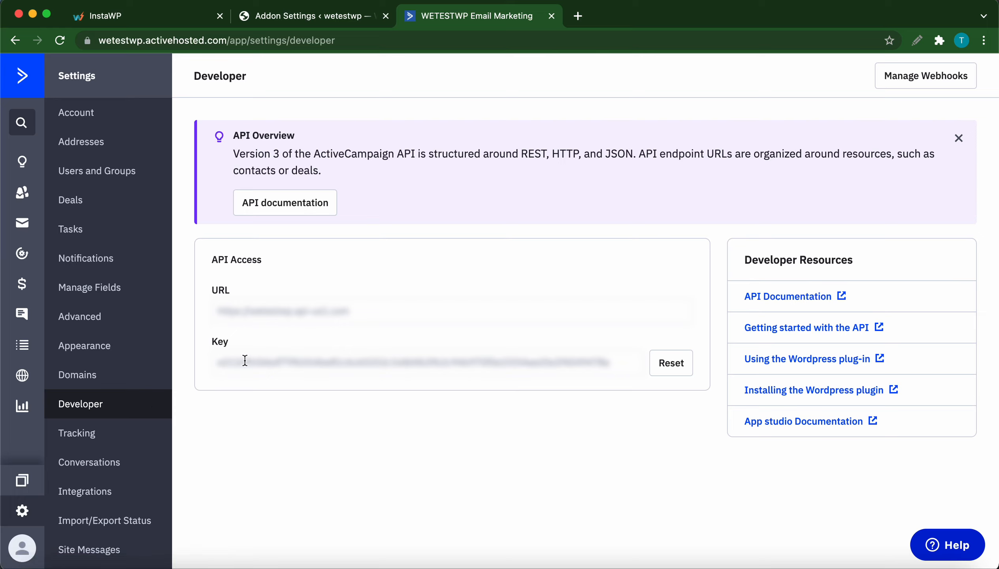
left_click(285, 310)
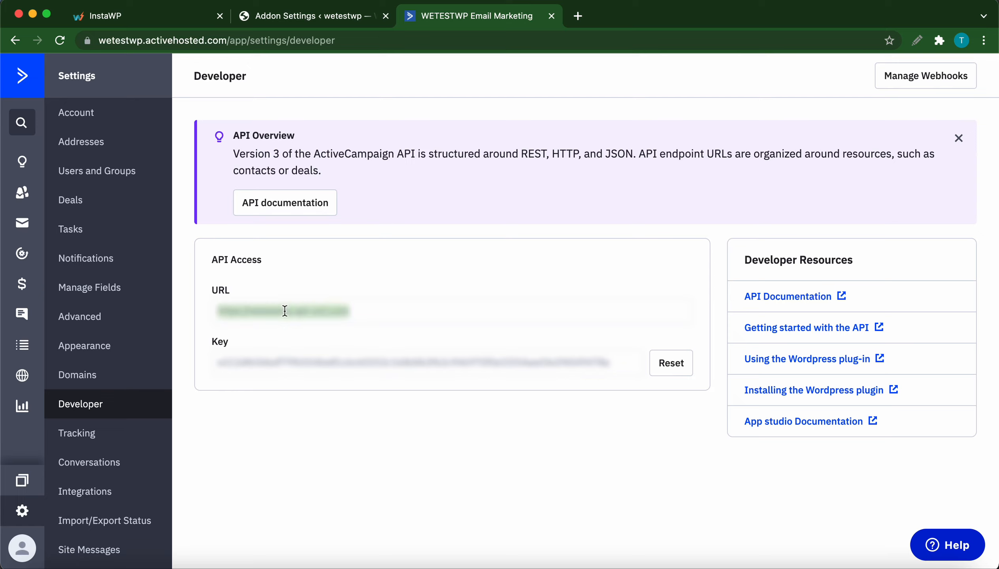
left_click(295, 24)
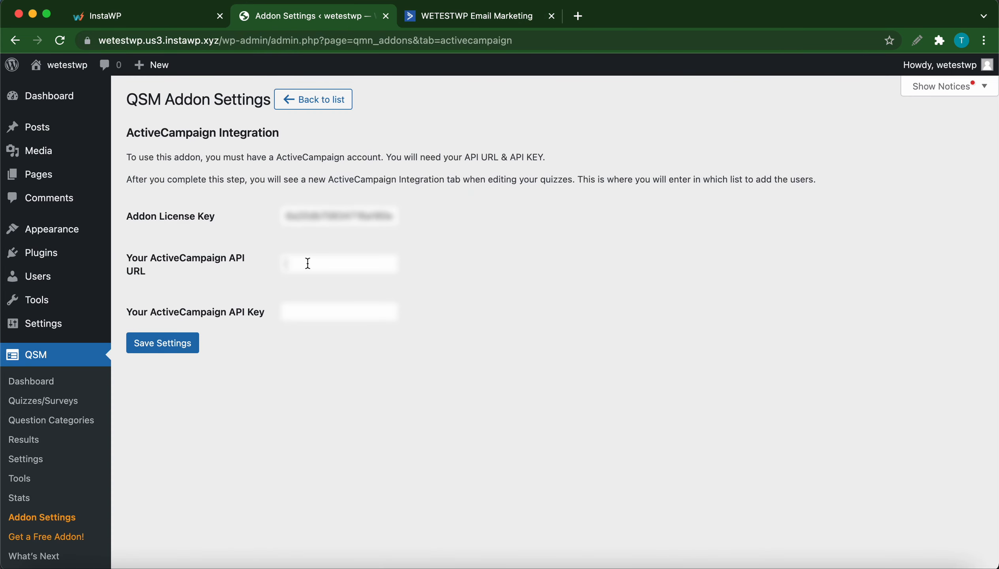
key("super+v")
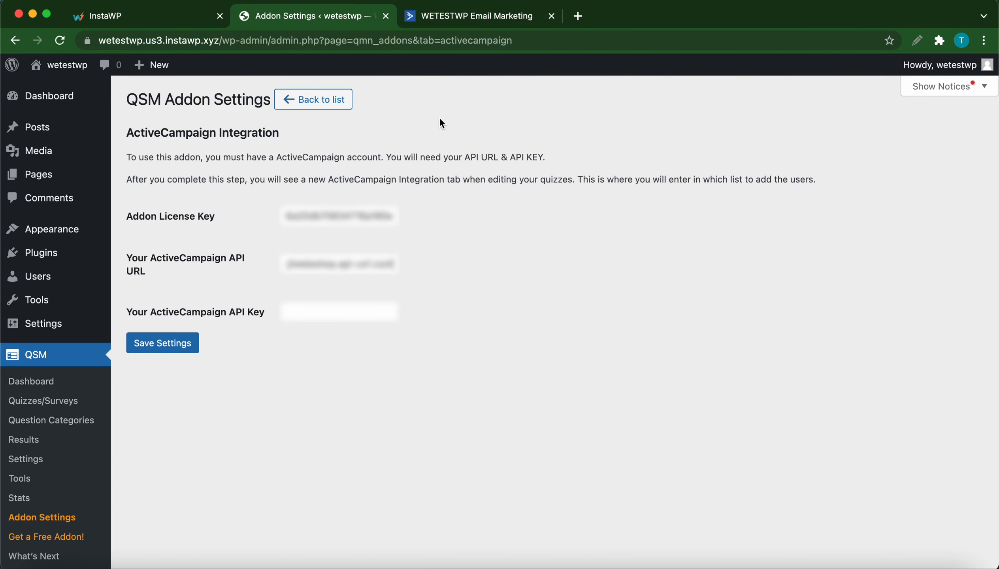
- Copy the API key from ActiveCampaign's developer settings into the QSM addon's ActiveCampaign API key field and save the addon settings
left_click(438, 23)
left_click(252, 365)
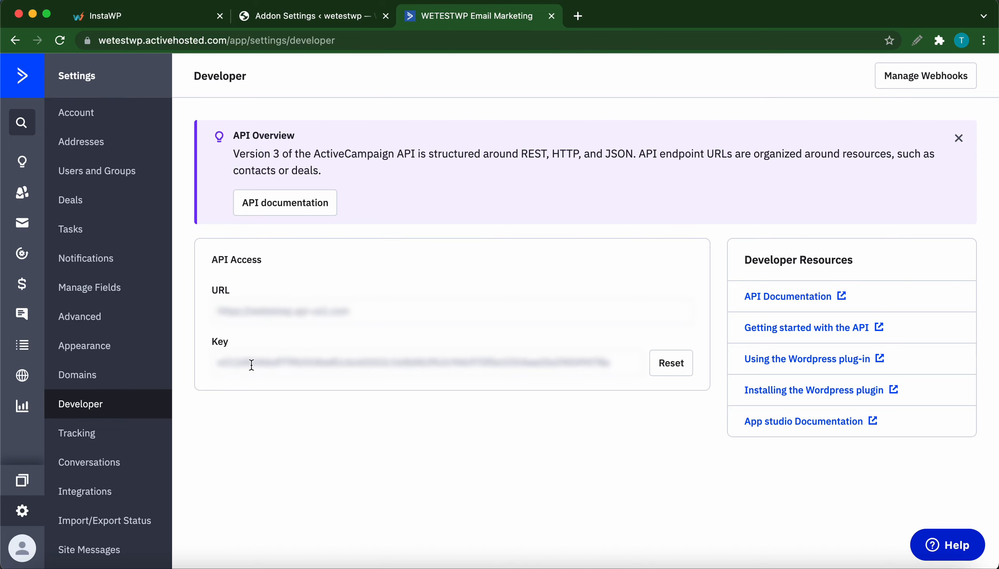
double_click(251, 365)
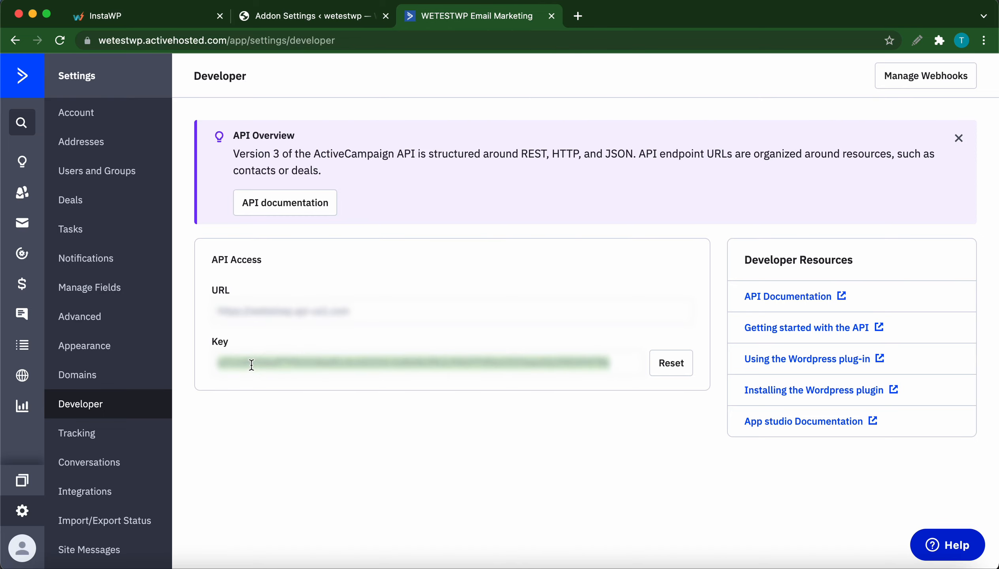
left_click(300, 23)
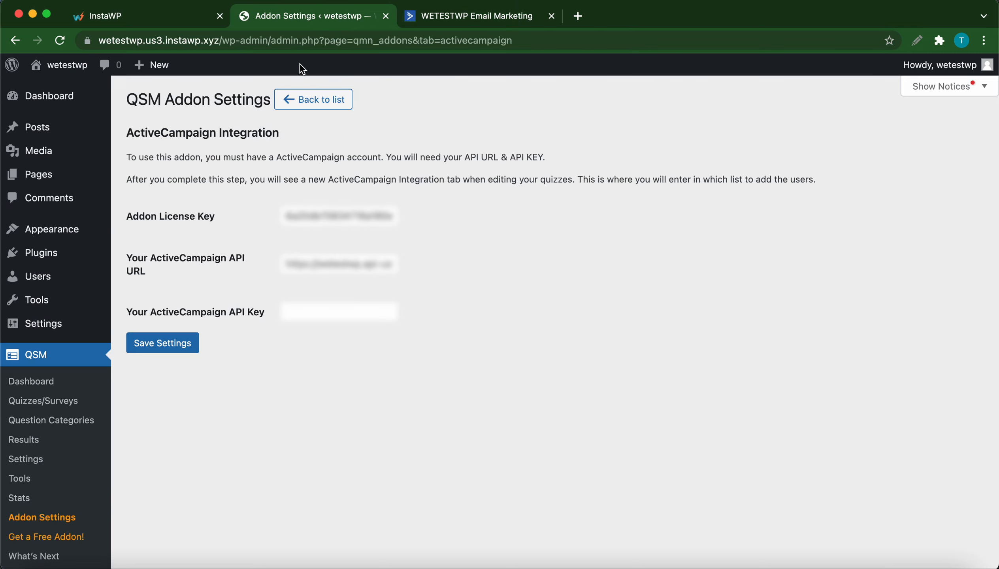
left_click(305, 315)
key("super+v")
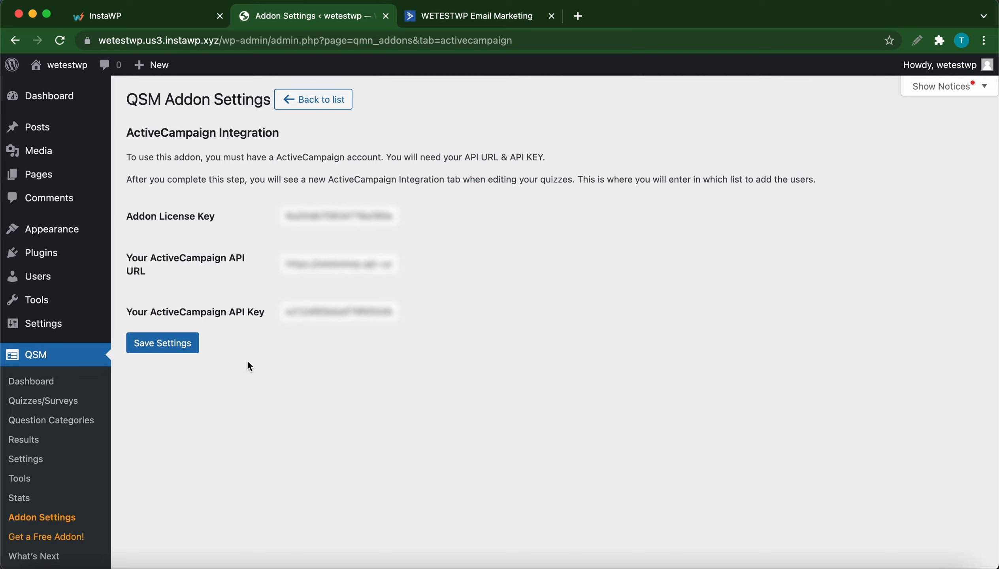
left_click(160, 345)
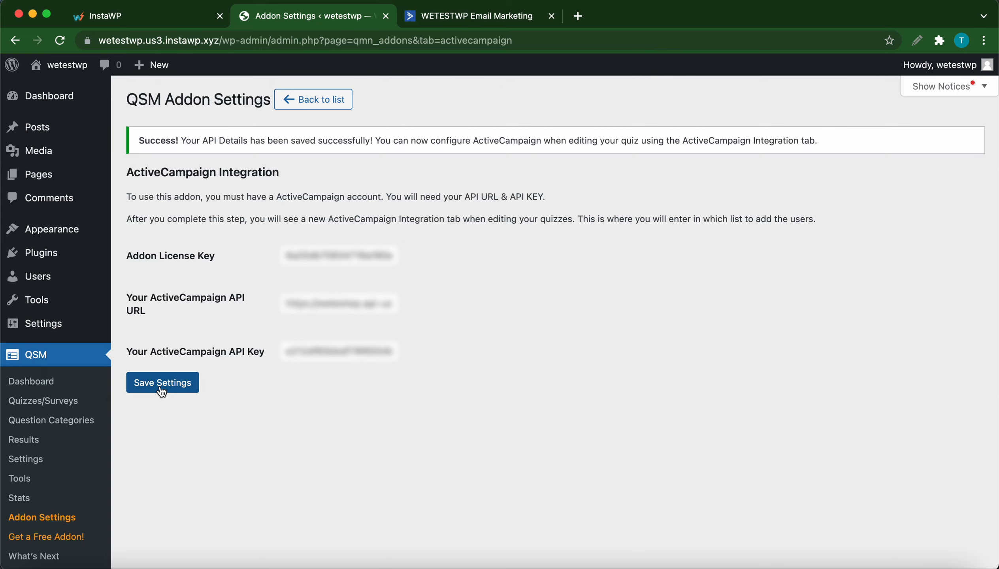
- Create a new QSM quiz named "sample" with the default theme and quiz settings and no extra addons
left_click(74, 409)
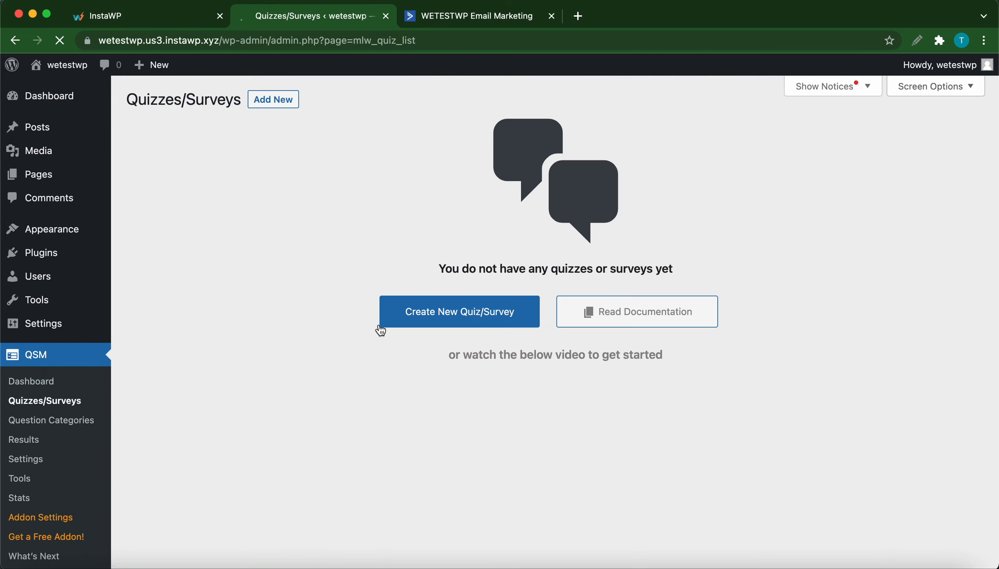
left_click(382, 323)
left_click(818, 488)
left_click(490, 202)
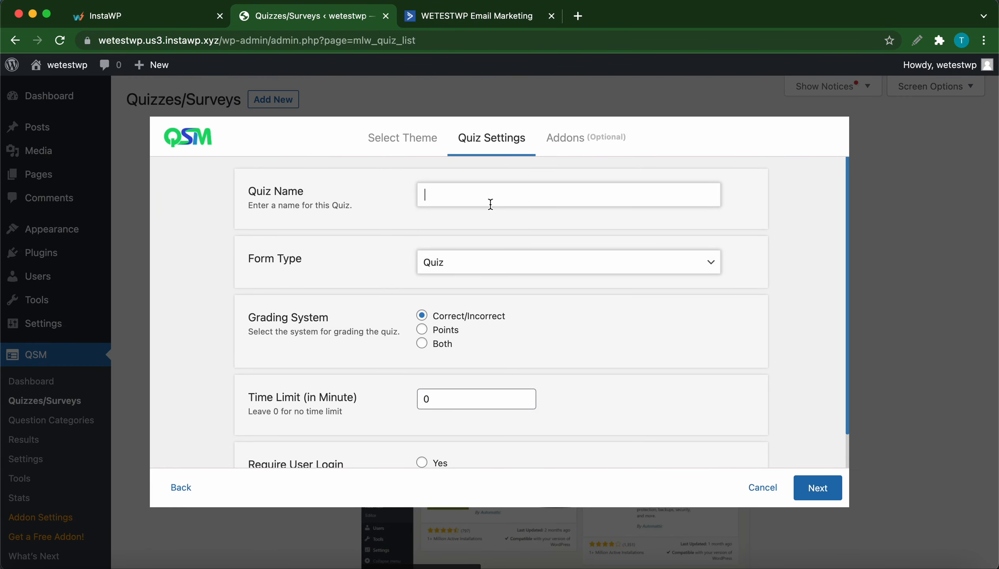
type("sample")
scroll(553, 338, "down", 2)
left_click(821, 489)
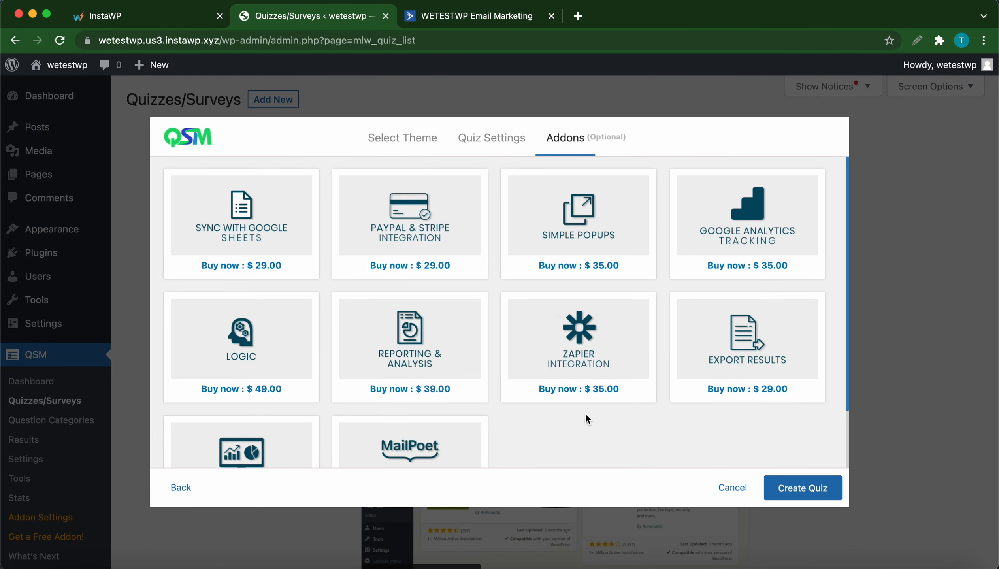
left_click(792, 497)
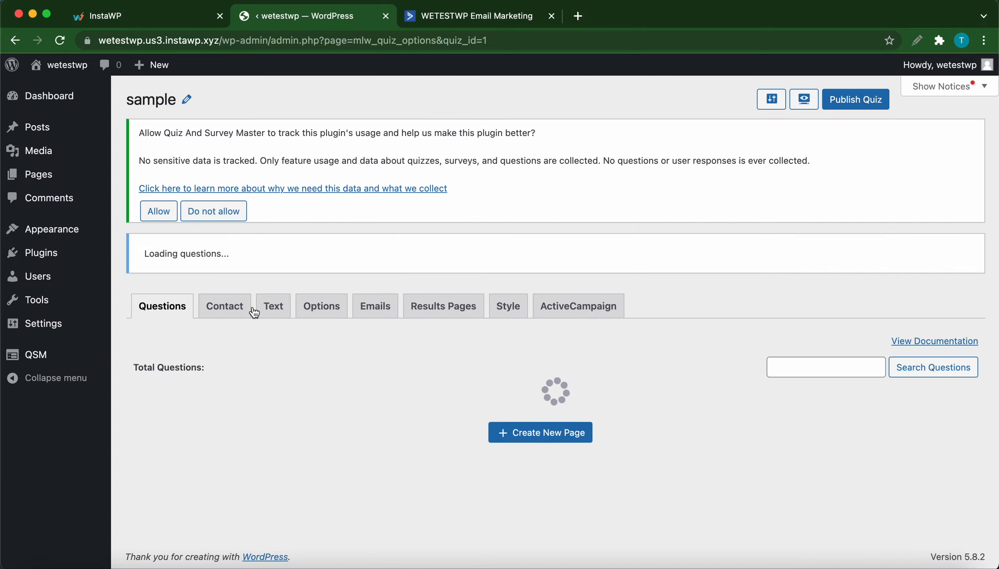
- Title the quiz's first question "What is 2+2?" and enter 3 as its first answer
scroll(345, 472, "down", 1)
type("What is 2+2?")
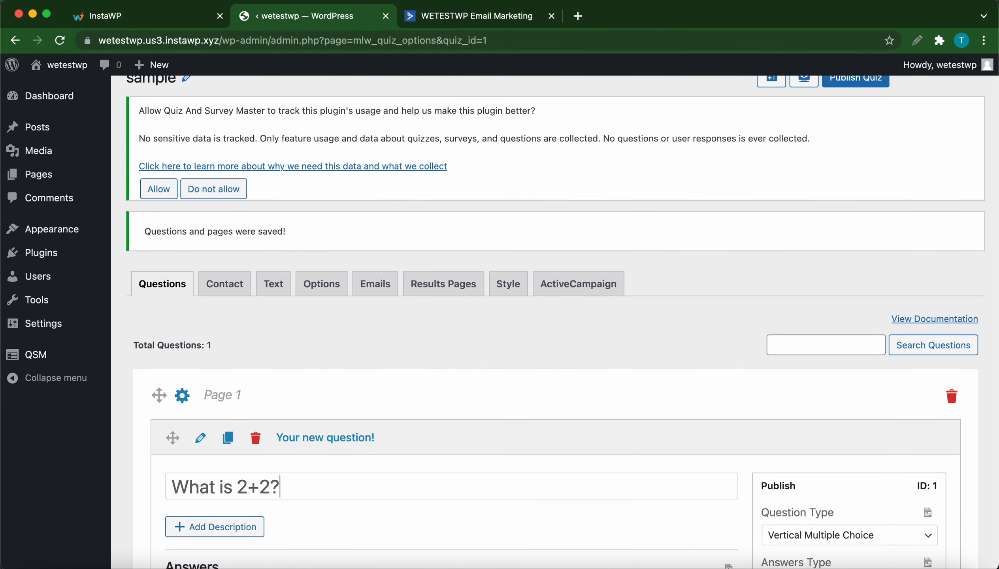
scroll(273, 503, "down", 3)
left_click(274, 503)
type("3")
scroll(695, 461, "down", 2)
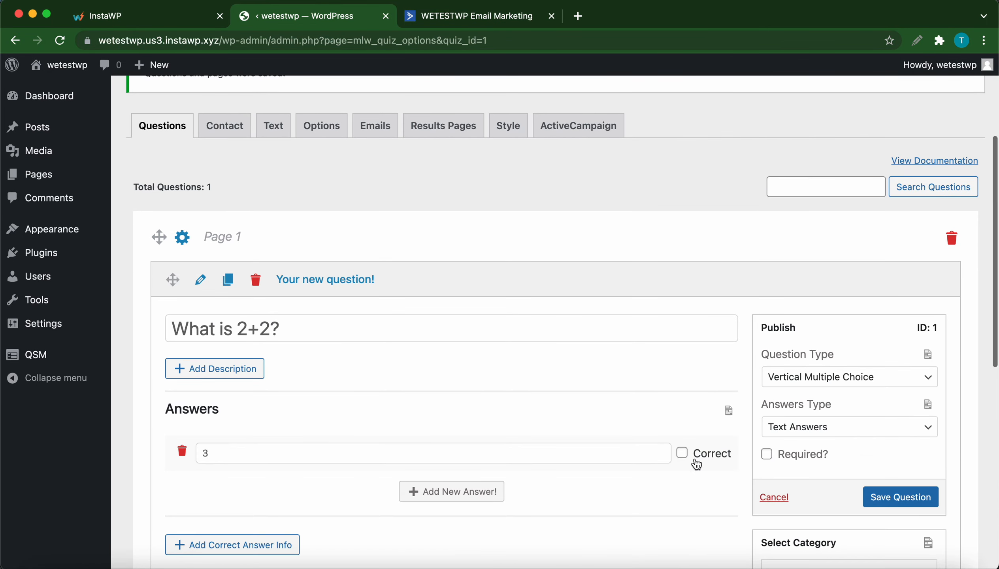
- Add three more answers to the question: 2, 4 and 1
left_click(451, 491)
left_click(330, 493)
type("2")
left_click(447, 530)
left_click(448, 531)
type("4")
scroll(452, 527, "down", 1)
left_click(453, 527)
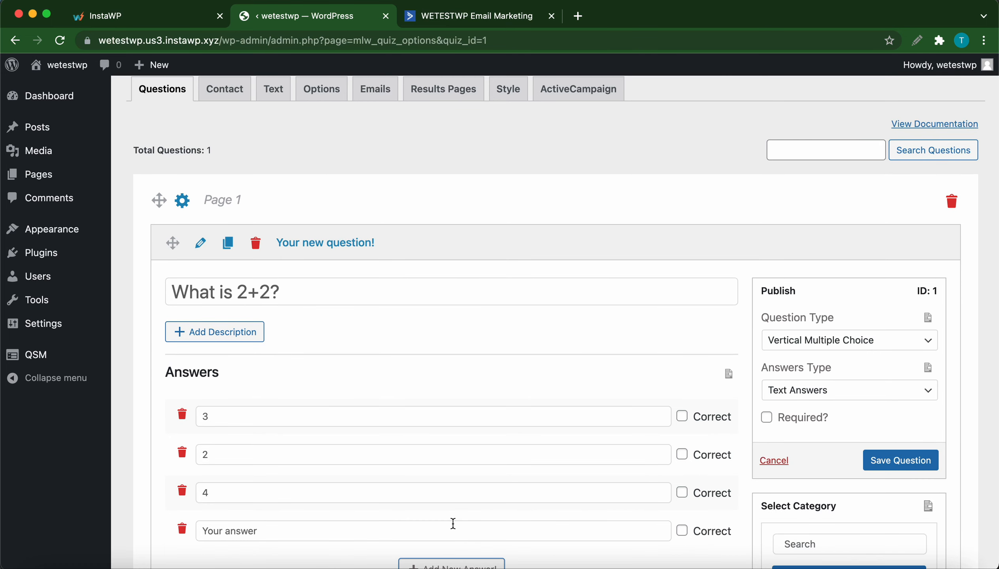
left_click(466, 535)
type("1")
- Mark 4 as the correct answer, make the question required, and save it
scroll(519, 499, "down", 1)
left_click(682, 457)
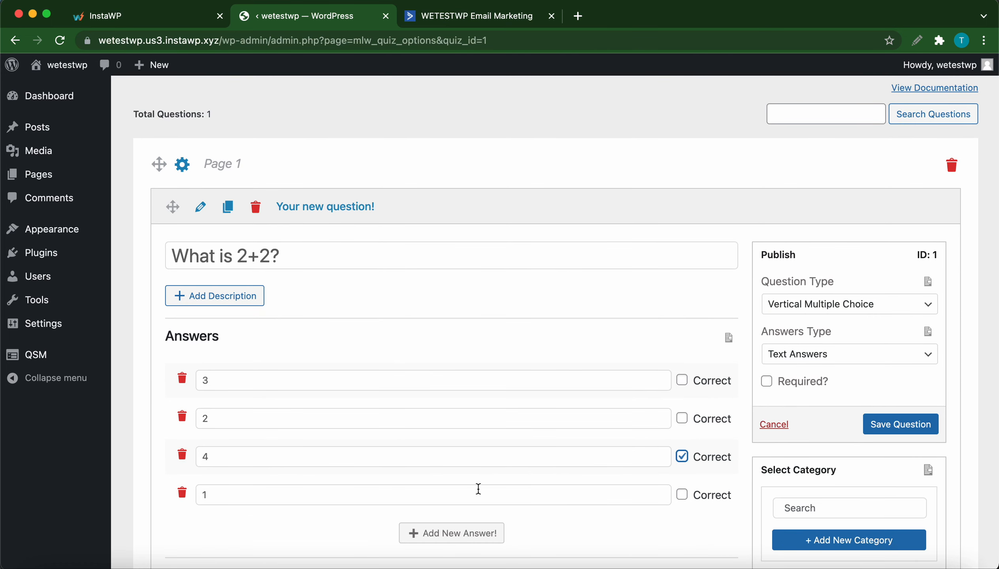
scroll(643, 404, "down", 2)
left_click(767, 346)
left_click(880, 390)
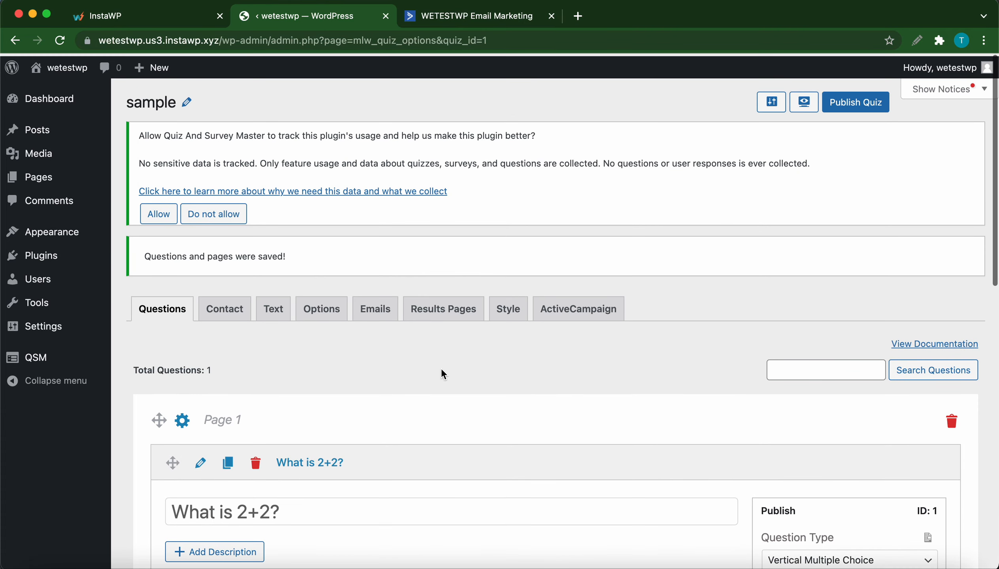
- Open the sample quiz's ActiveCampaign integration settings and examine the subscription, list, minimum score and tag mapping options
left_click(578, 313)
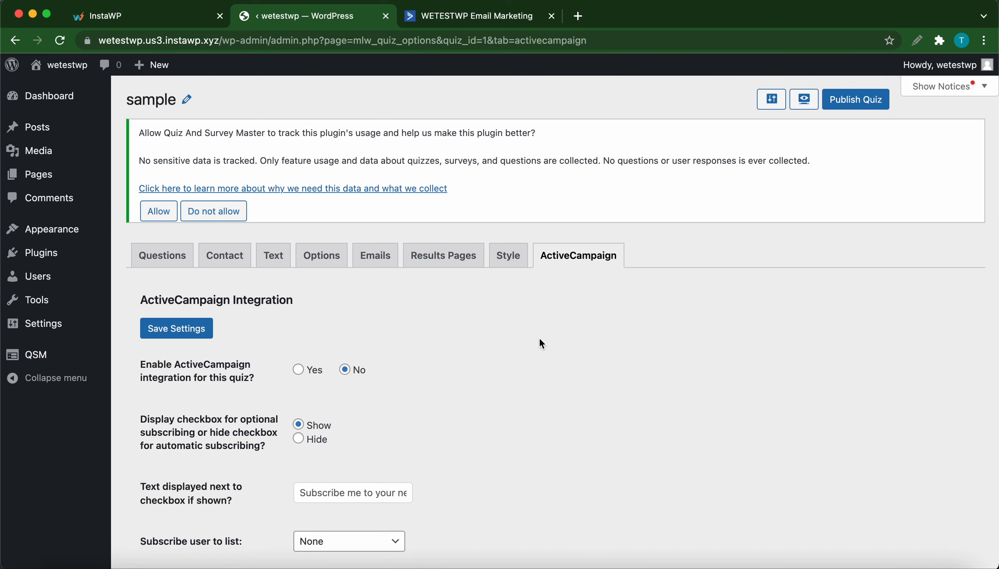
scroll(524, 350, "down", 5)
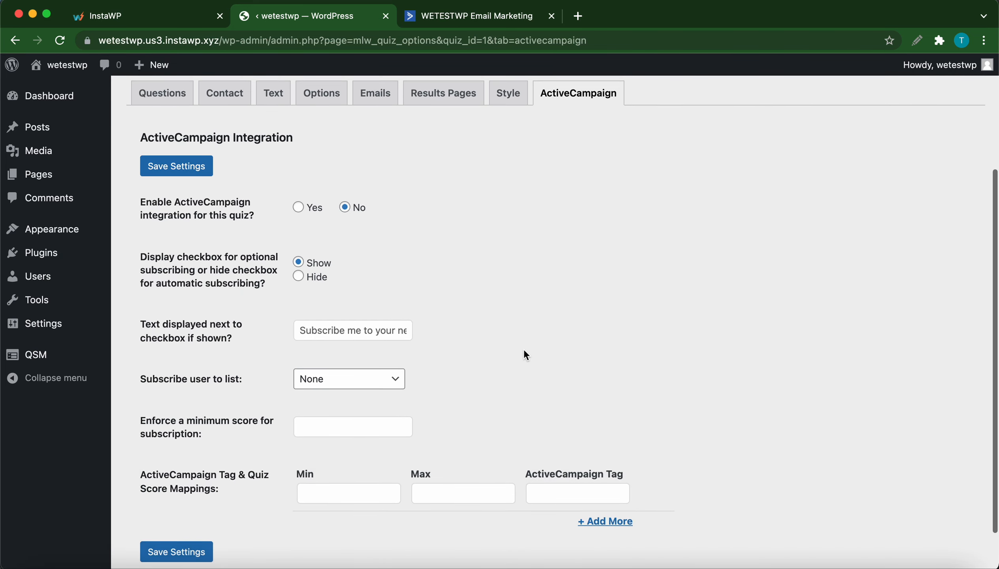
scroll(524, 348, "down", 1)
scroll(524, 349, "up", 1)
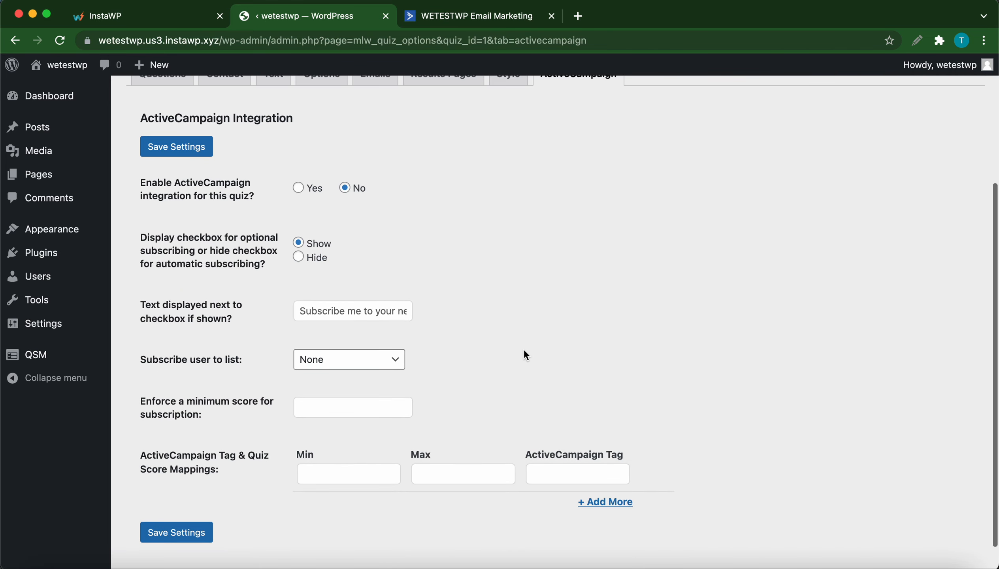
scroll(524, 349, "down", 1)
scroll(524, 348, "up", 1)
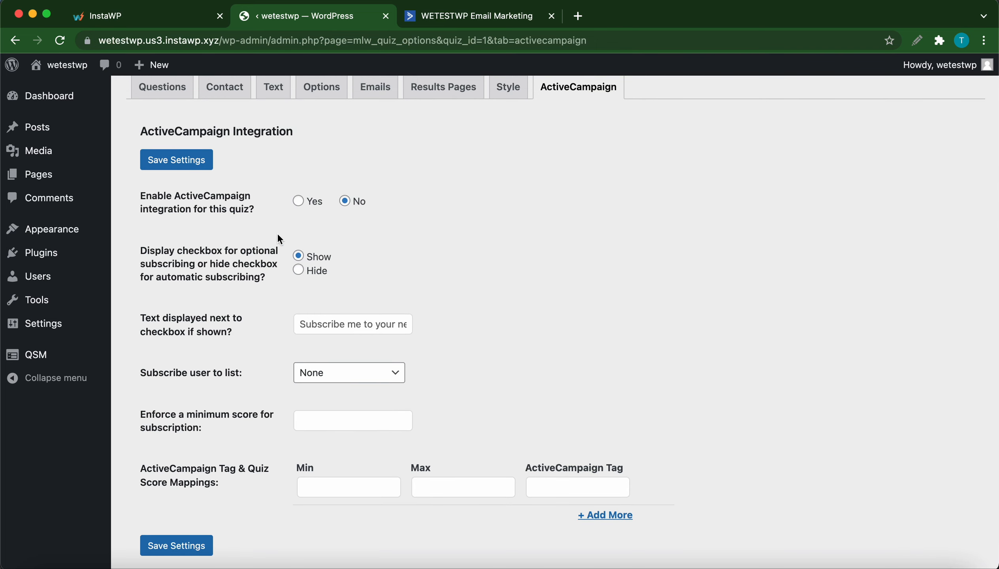
scroll(223, 270, "up", 1)
scroll(208, 250, "up", 2)
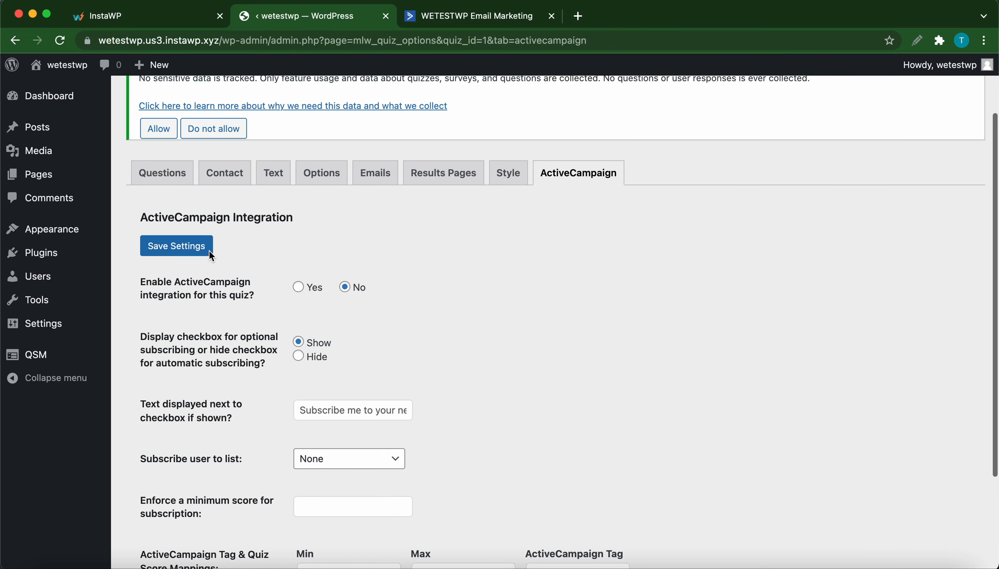
scroll(203, 292, "up", 3)
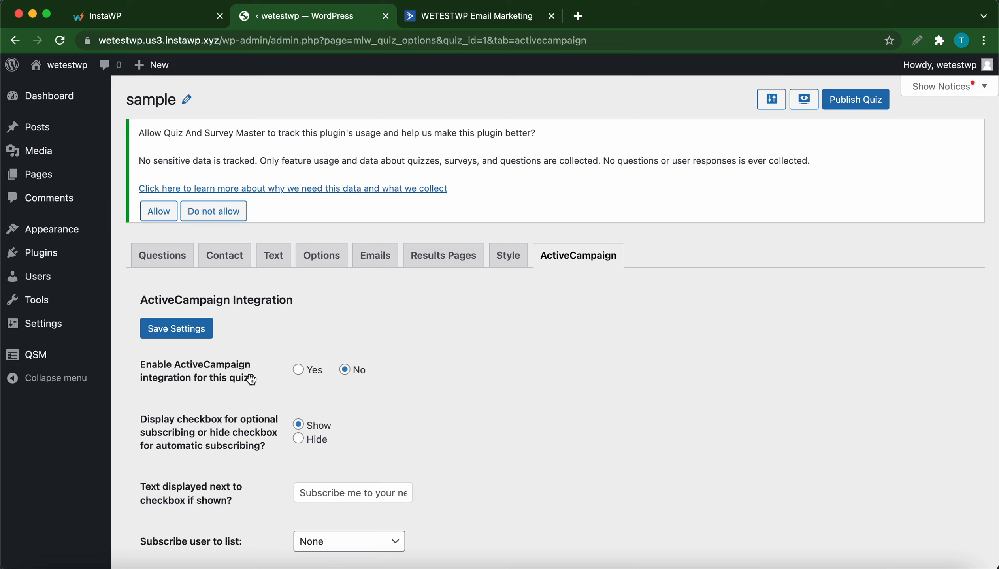
- Enable the ActiveCampaign integration for this quiz and review the subscription checkbox options
left_click(312, 374)
scroll(306, 378, "down", 1)
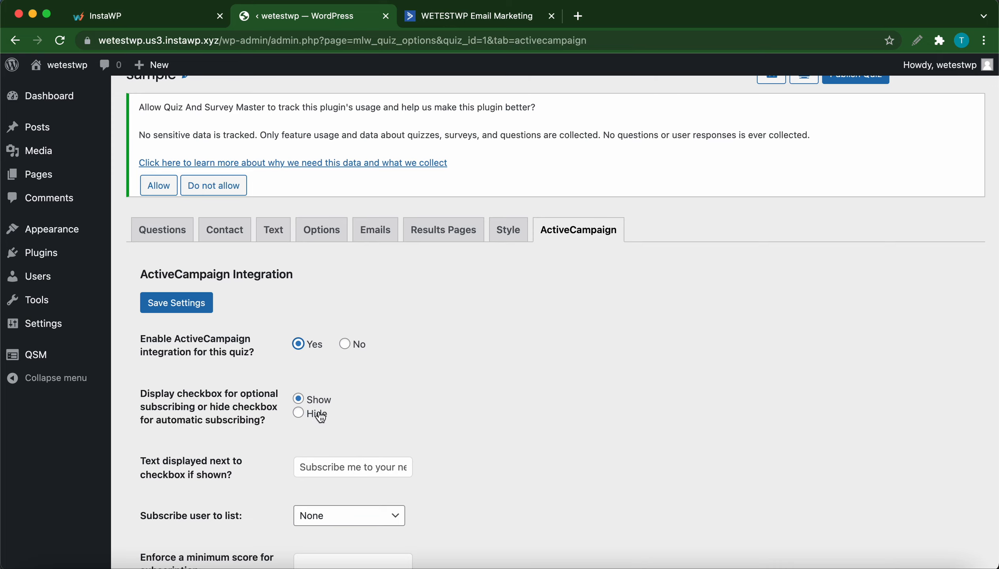
scroll(356, 421, "down", 2)
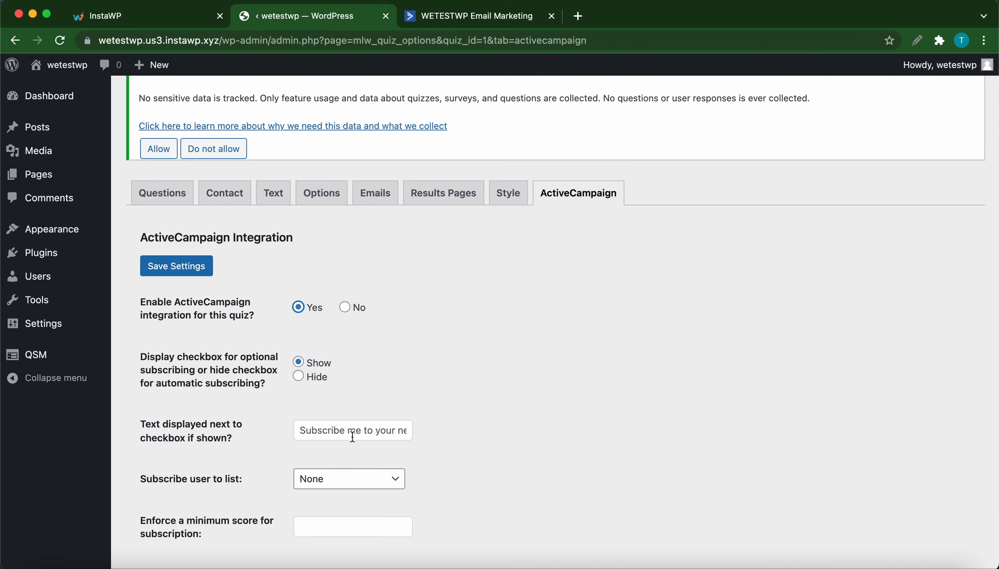
scroll(346, 436, "down", 3)
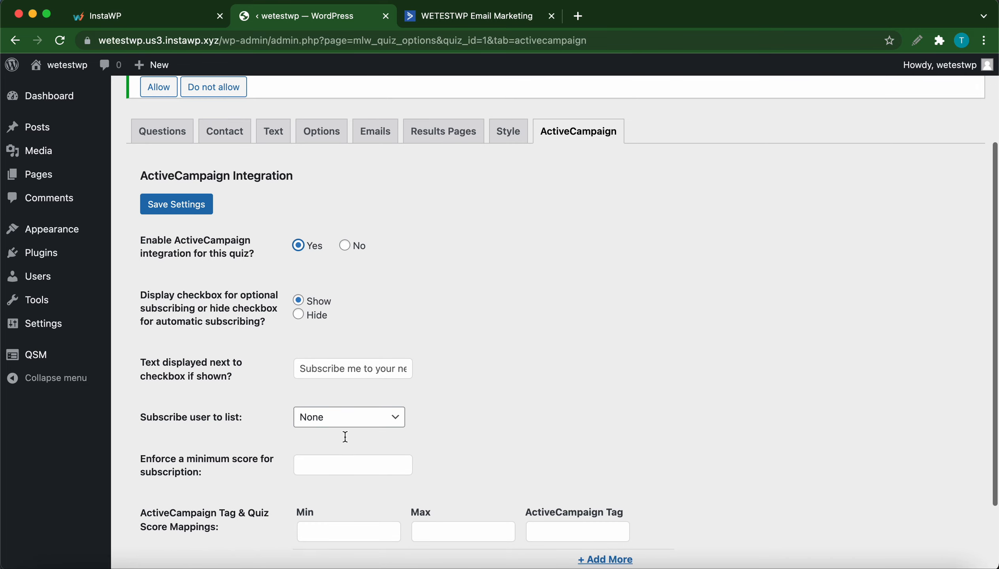
- Check which contact lists users can be subscribed to, keep None selected, and look at the minimum score setting
left_click(361, 422)
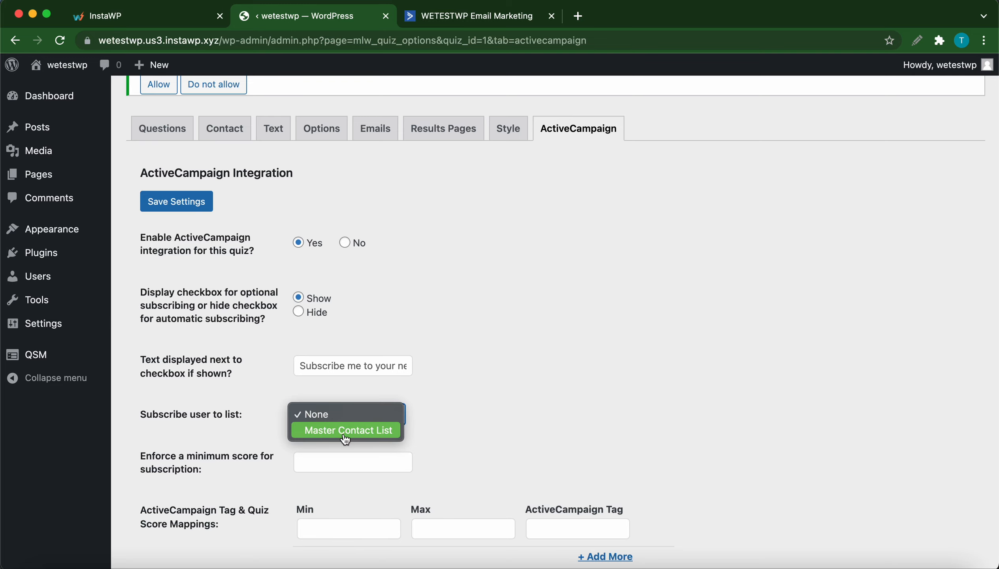
left_click(452, 413)
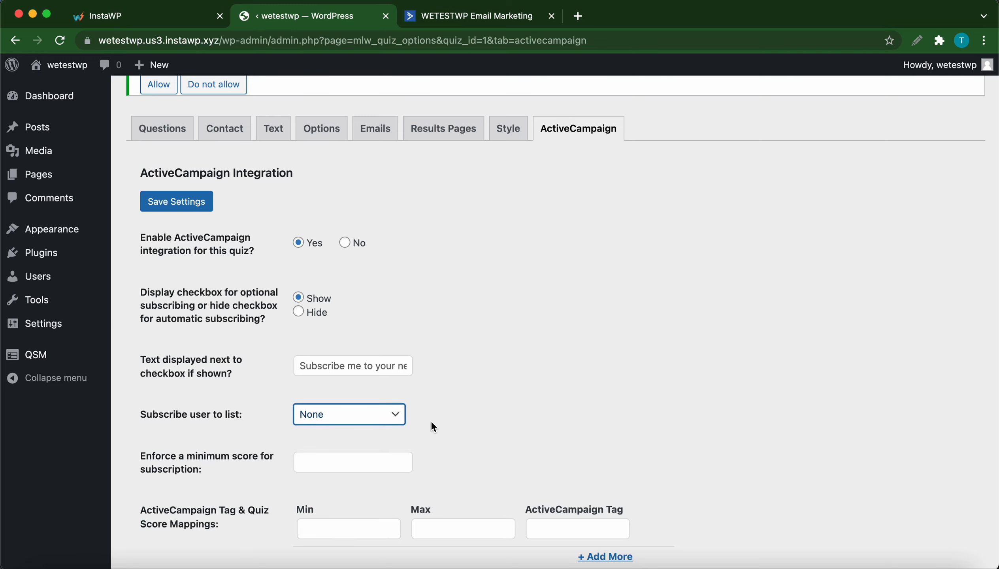
scroll(434, 427, "down", 2)
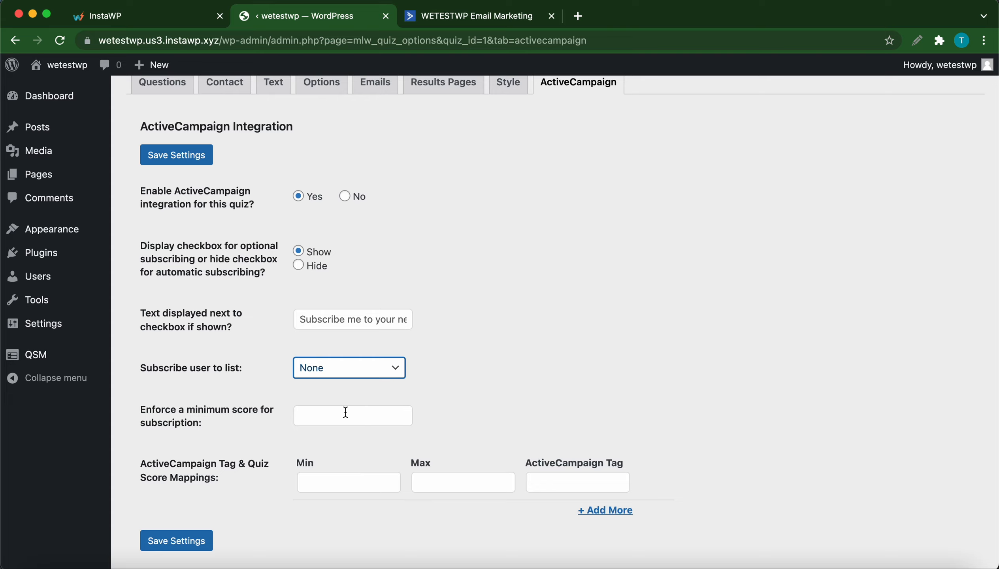
left_click(334, 414)
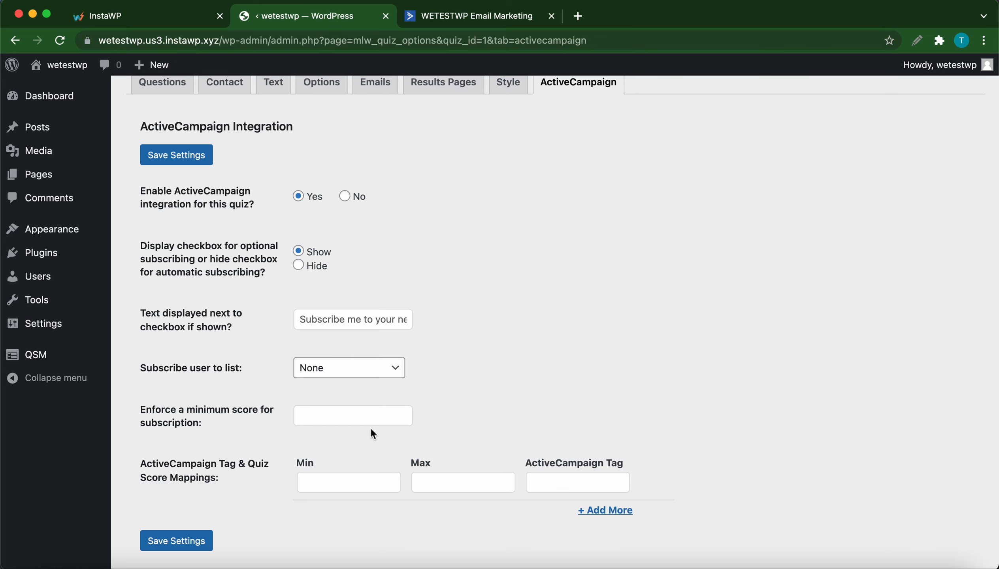
scroll(373, 434, "down", 2)
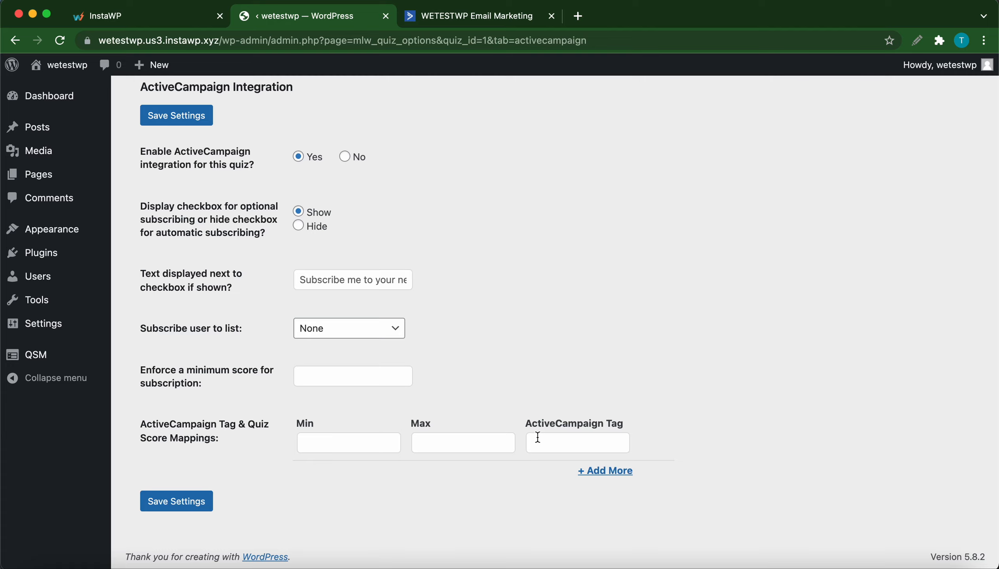
- Add a second, blank row to the ActiveCampaign tag and quiz score mappings and save the quiz's ActiveCampaign settings
left_click(592, 473)
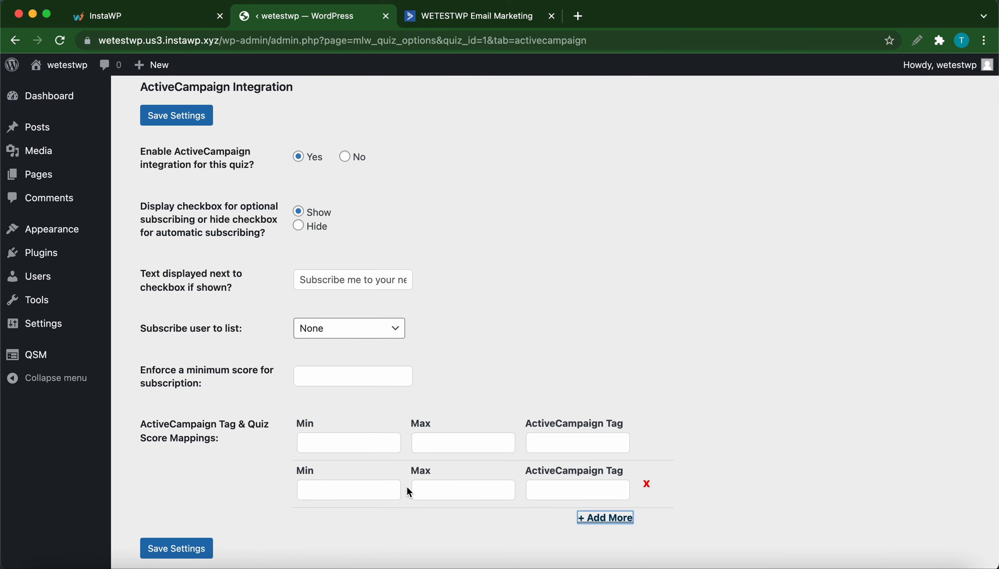
scroll(419, 511, "down", 2)
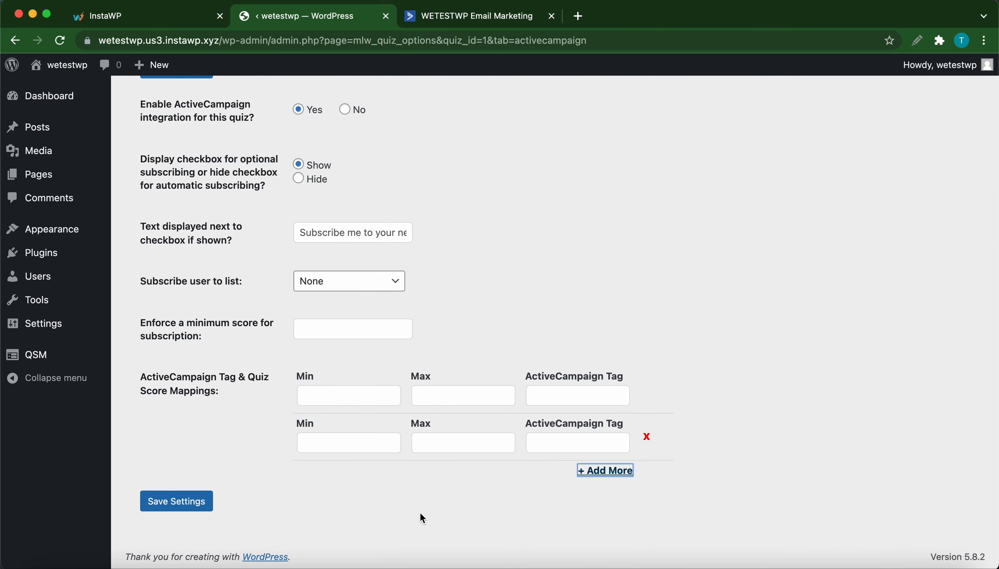
scroll(419, 512, "up", 5)
scroll(420, 512, "up", 2)
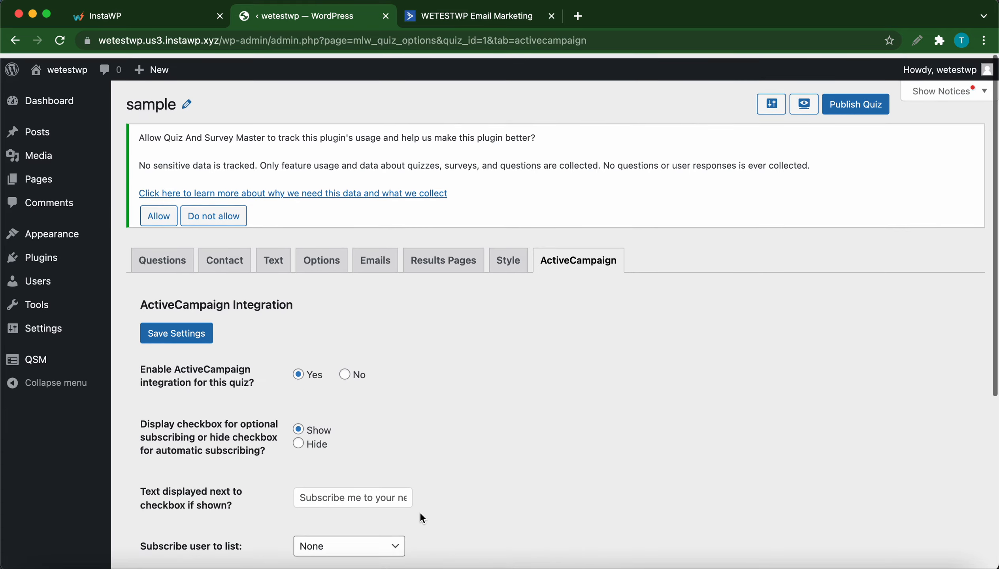
scroll(420, 512, "down", 2)
scroll(420, 513, "down", 5)
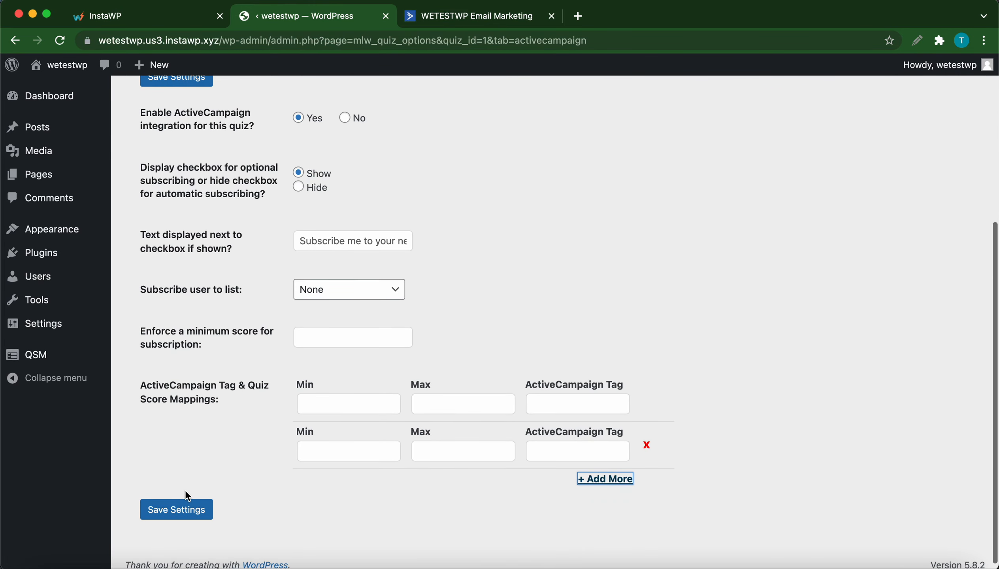
left_click(179, 509)
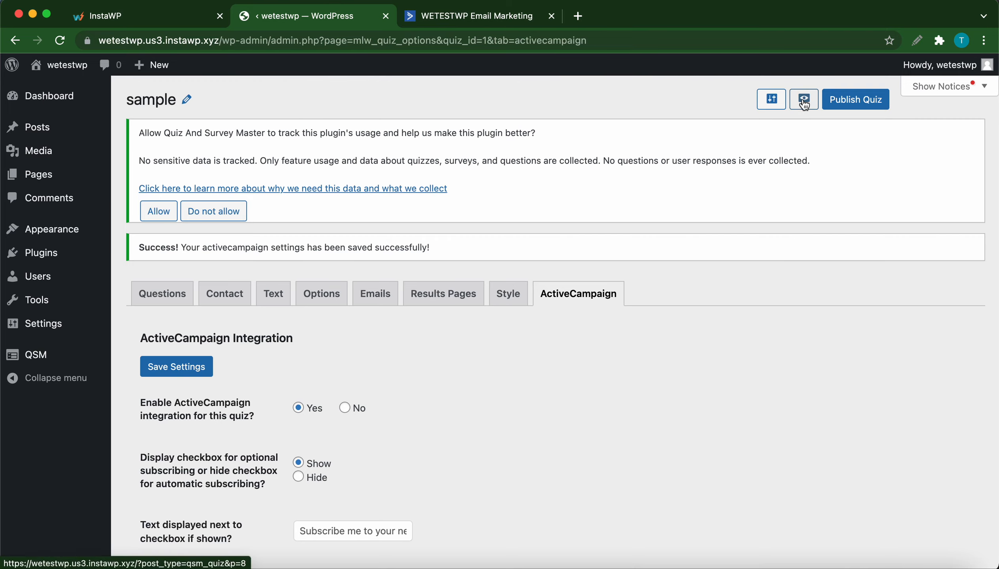
- Preview the sample quiz, opt in to the newsletter, answer "What is 2+2?" with 4, and submit the response
left_click(804, 104)
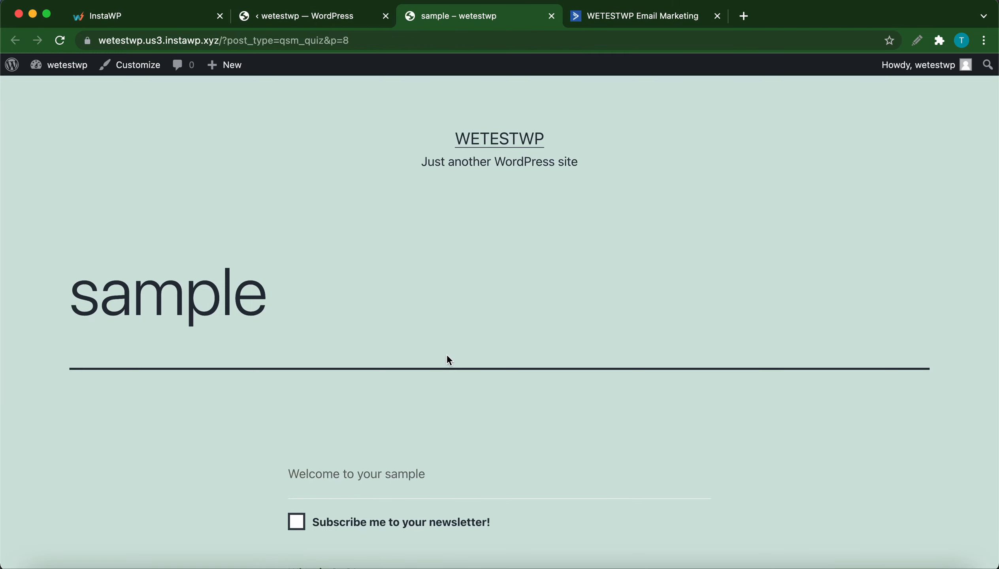
scroll(450, 359, "down", 3)
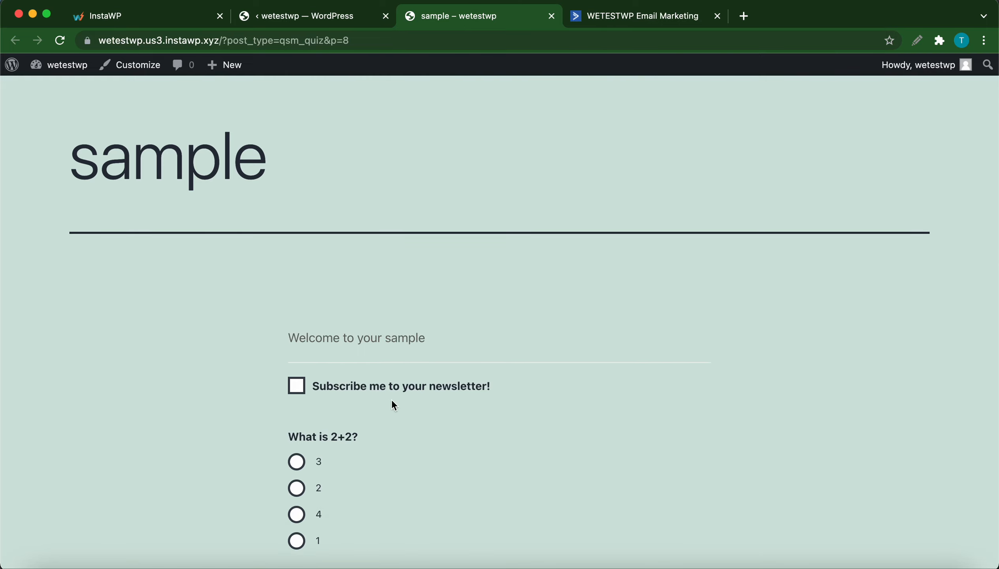
scroll(430, 397, "down", 2)
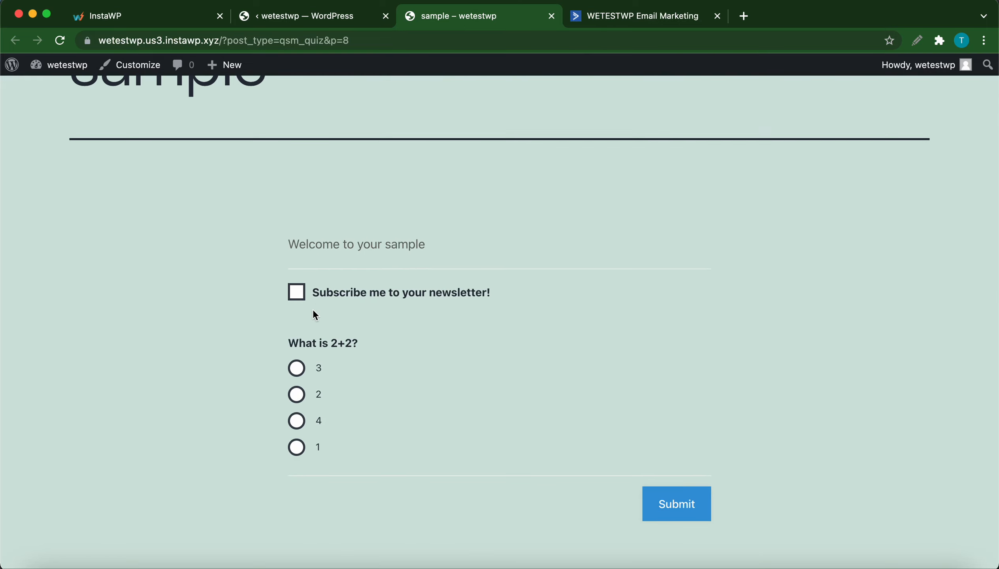
left_click(296, 294)
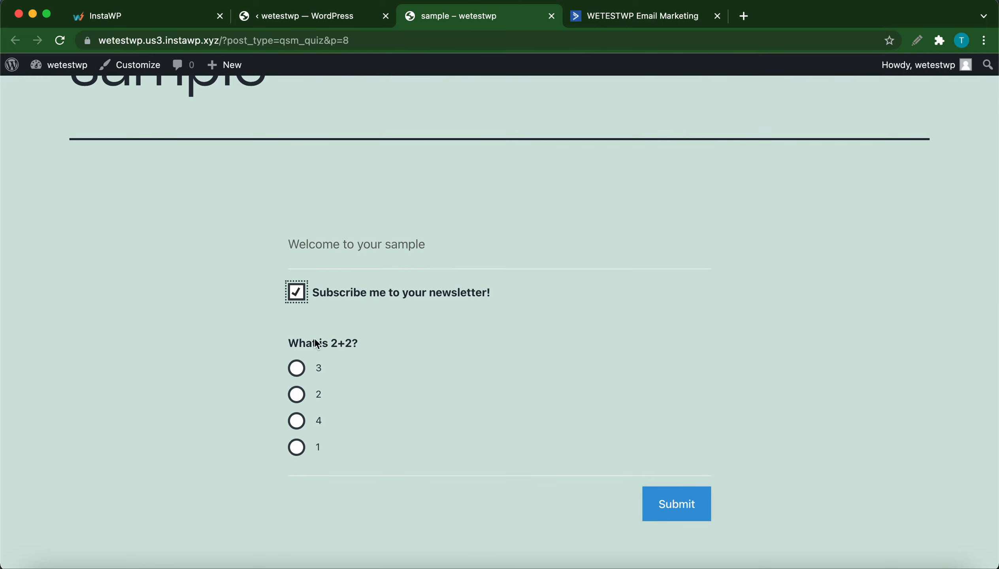
left_click(297, 420)
left_click(666, 503)
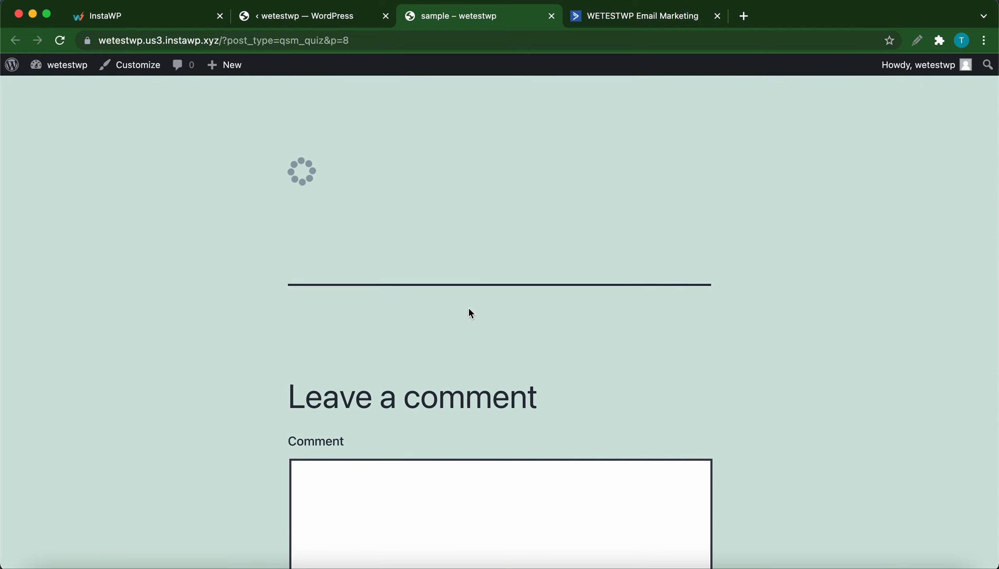
scroll(468, 313, "up", 2)
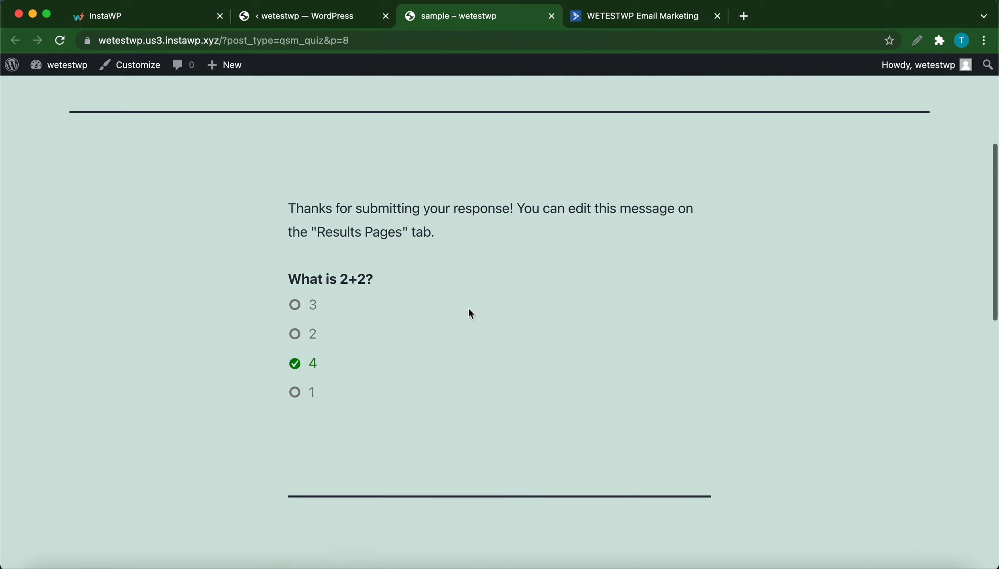